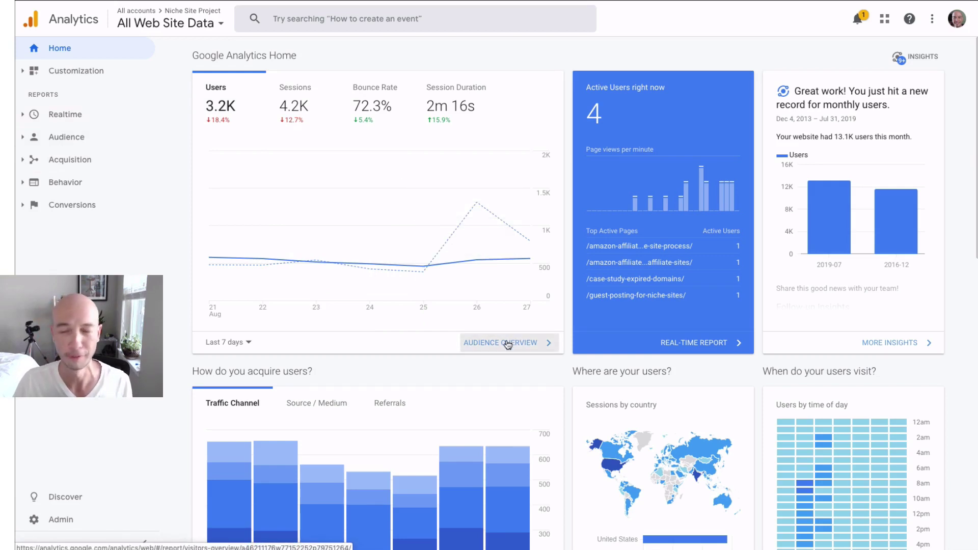
Start a new custom report under Customization and title it 'New Content'
{"action": "left_click", "coordinate": [48, 78]}
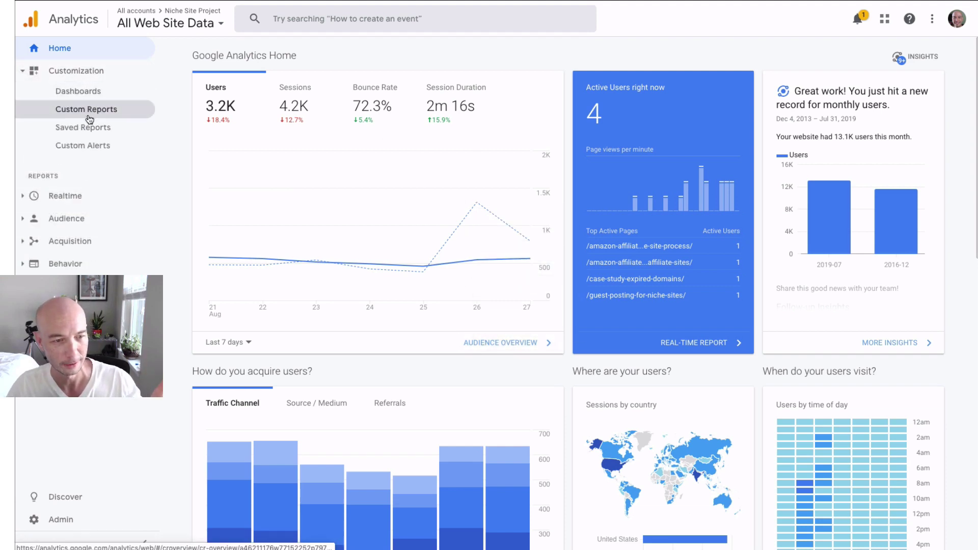
{"action": "left_click", "coordinate": [79, 115]}
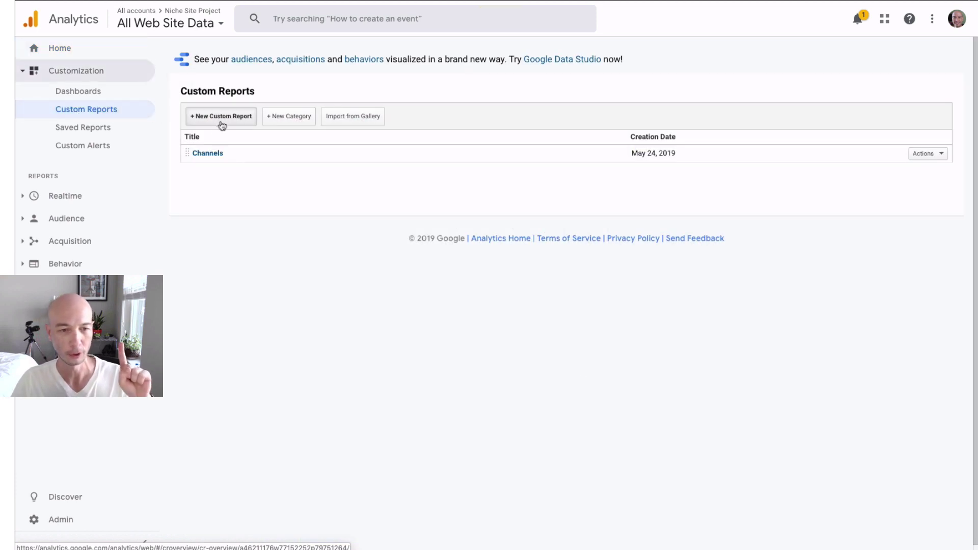
{"action": "left_click", "coordinate": [225, 116]}
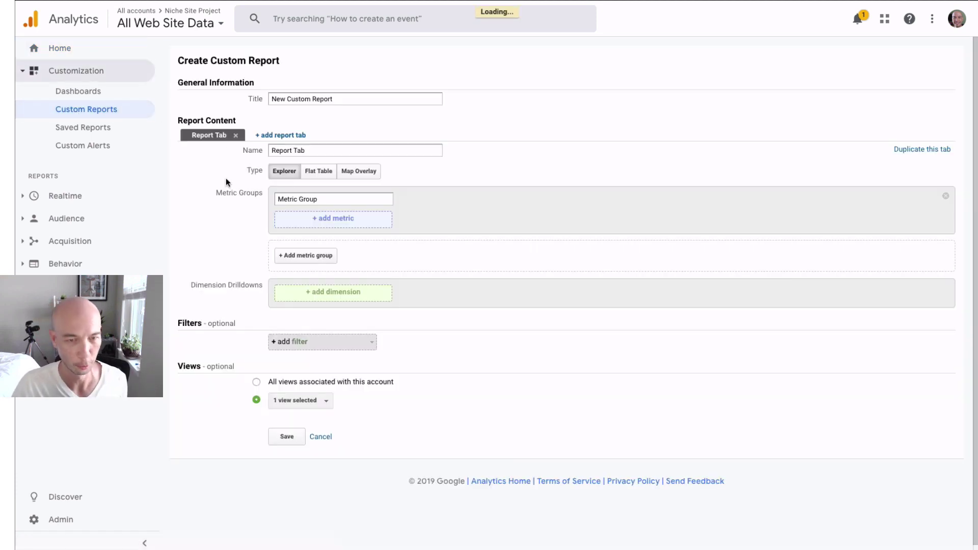
{"action": "left_click_drag", "start_coordinate": [341, 102], "coordinate": [255, 101]}
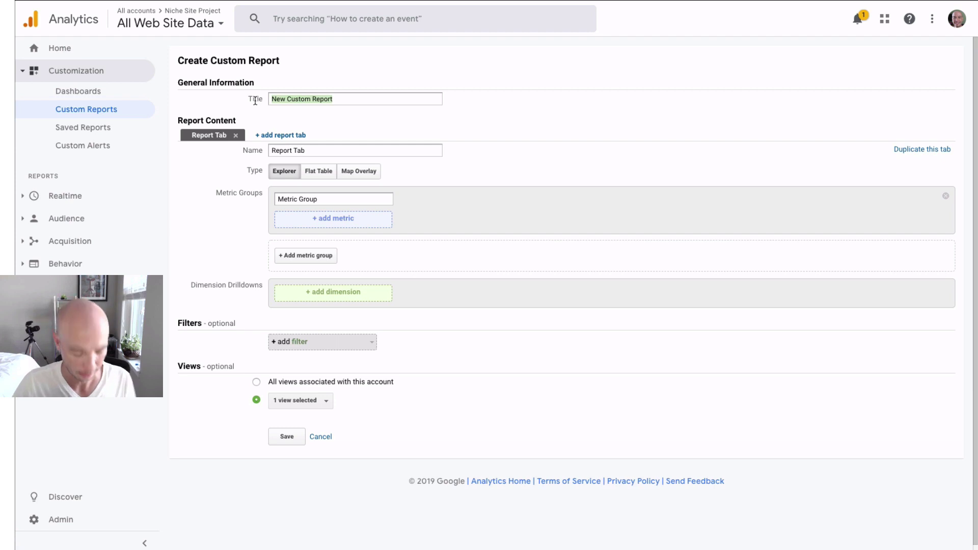
{"action": "type", "text": "New Content"}
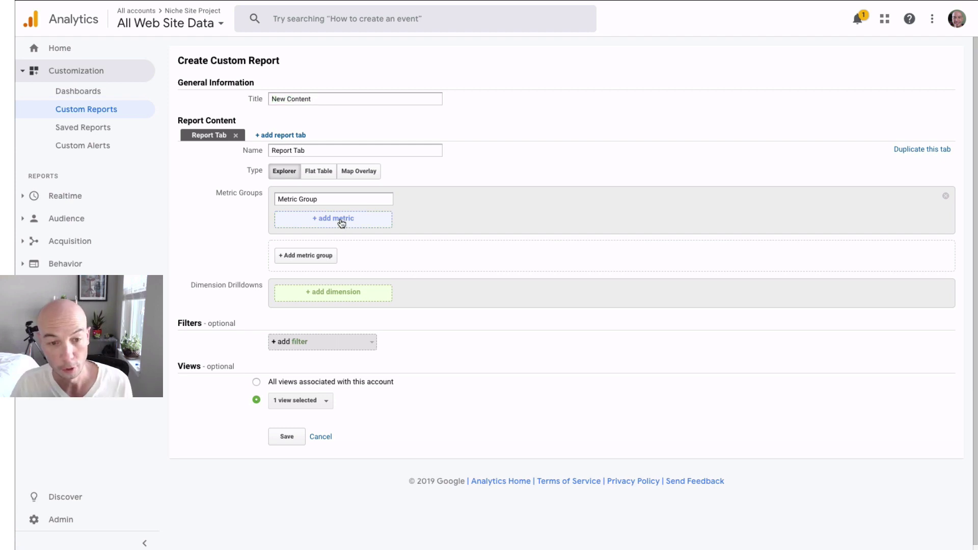
{"action": "left_click", "coordinate": [342, 223]}
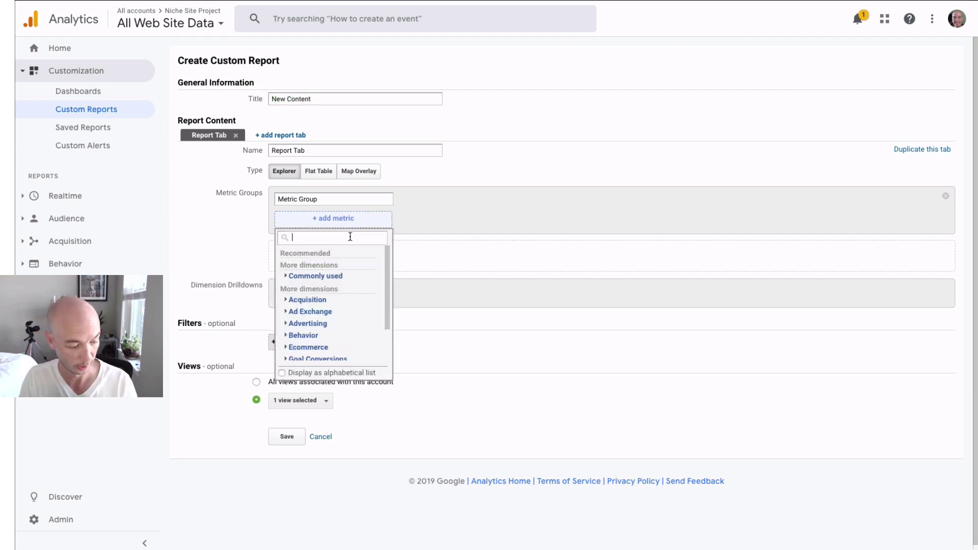
Add Pageviews as the report's first metric
{"action": "type", "text": "page"}
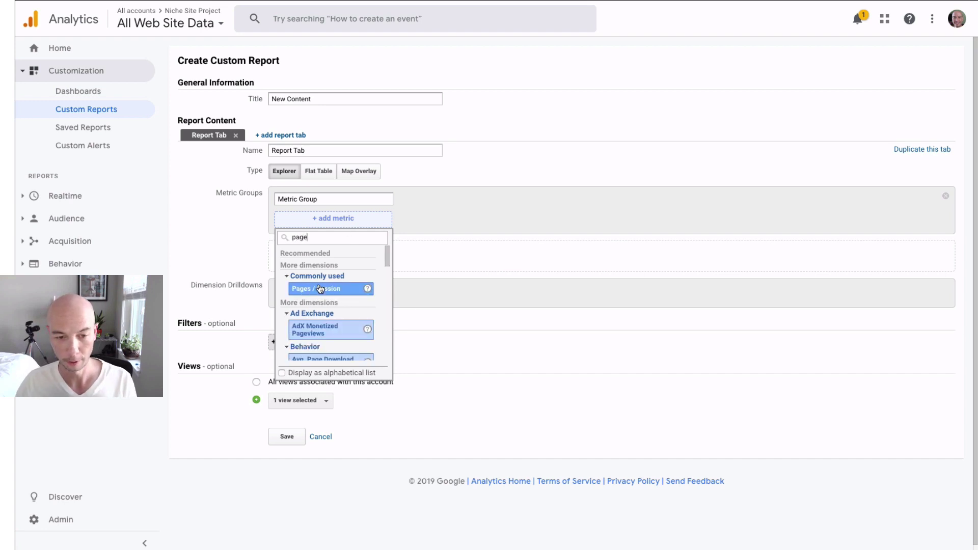
{"action": "scroll", "coordinate": [324, 301], "scroll_direction": "down", "scroll_amount": 3}
{"action": "scroll", "coordinate": [324, 300], "scroll_direction": "down", "scroll_amount": 2}
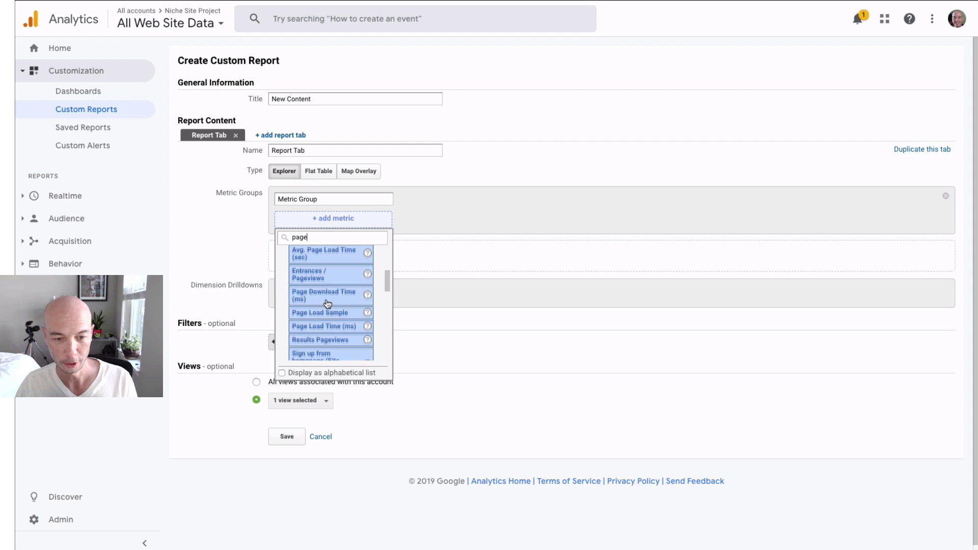
{"action": "scroll", "coordinate": [326, 302], "scroll_direction": "up", "scroll_amount": 5}
{"action": "type", "text": "vi"}
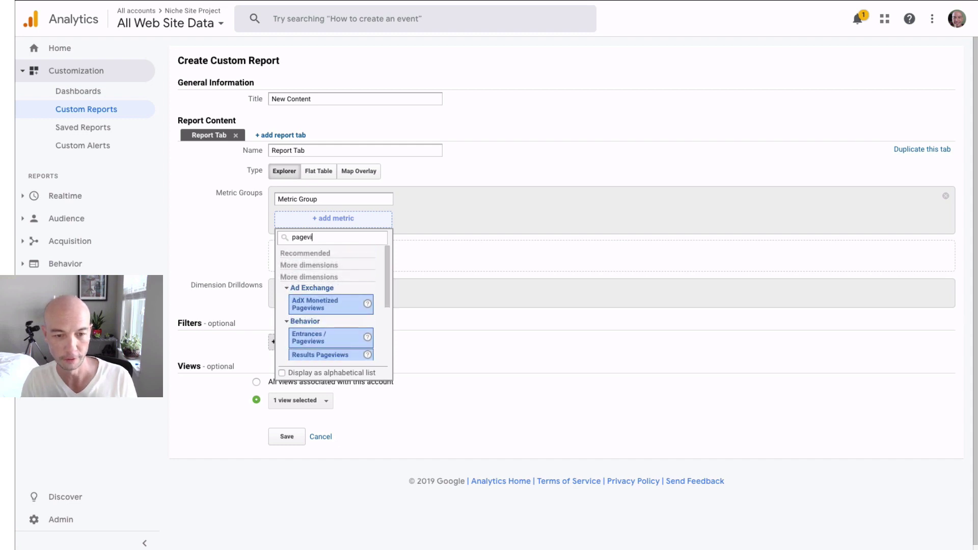
{"action": "key", "text": "Return"}
{"action": "left_click", "coordinate": [464, 218]}
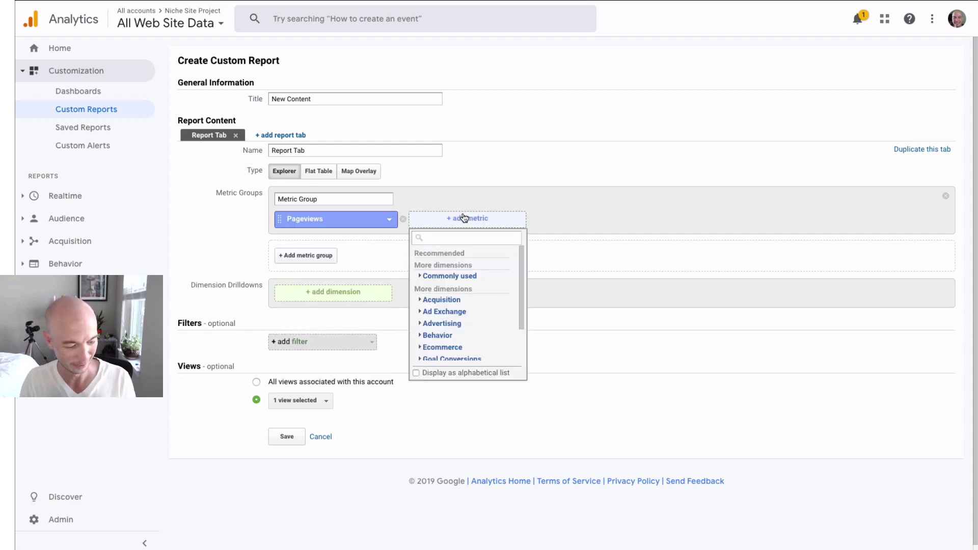
Add Sessions and Avg. Session Duration as metrics
{"action": "type", "text": "sesson"}
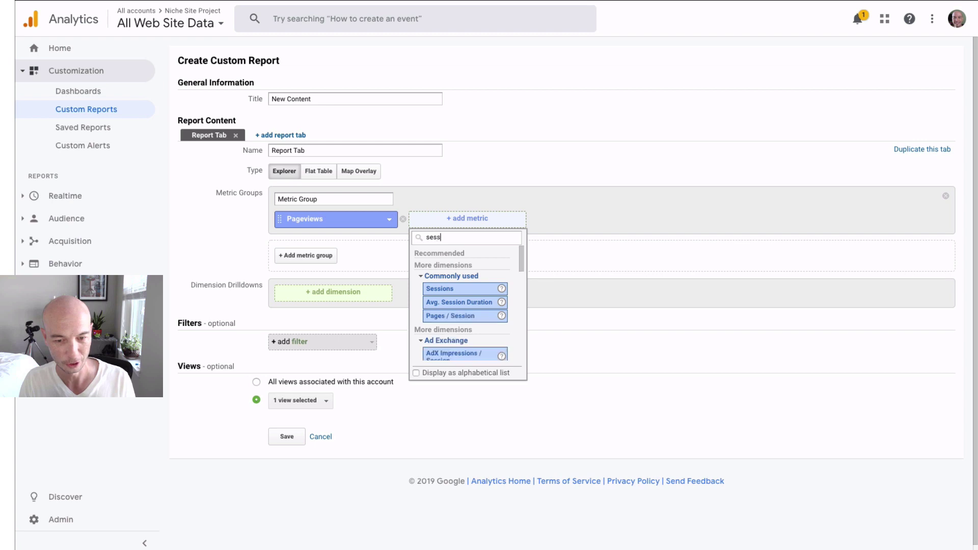
{"action": "key", "text": "BackSpace"}
{"action": "type", "text": "i"}
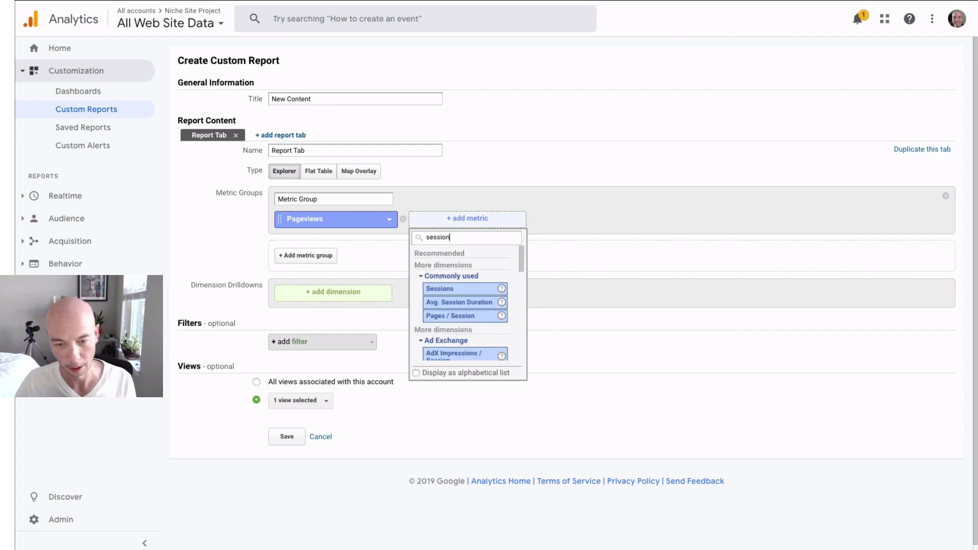
{"action": "type", "text": "on"}
{"action": "key", "text": "Return"}
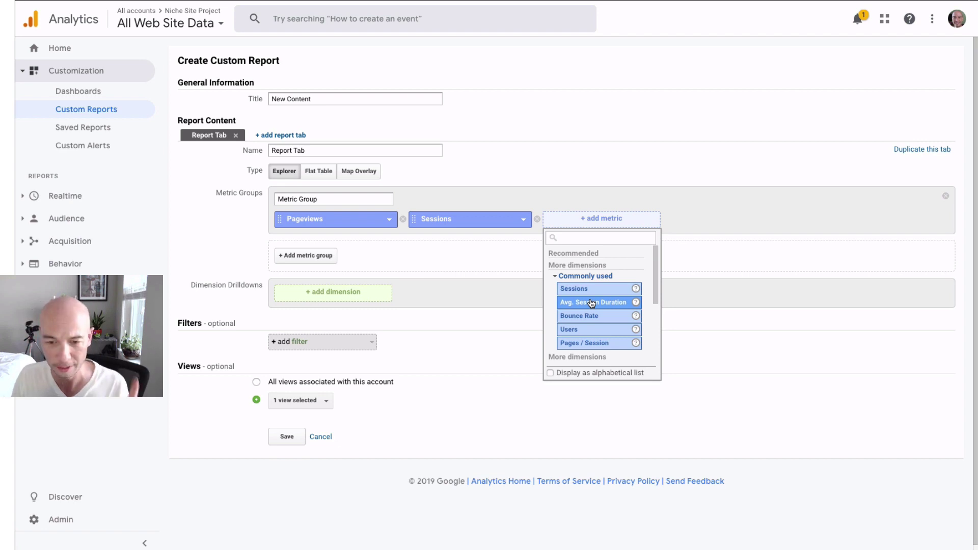
{"action": "left_click", "coordinate": [591, 303]}
Add Pages / Session and Bounce Rate from the commonly used metrics
{"action": "left_click", "coordinate": [738, 219]}
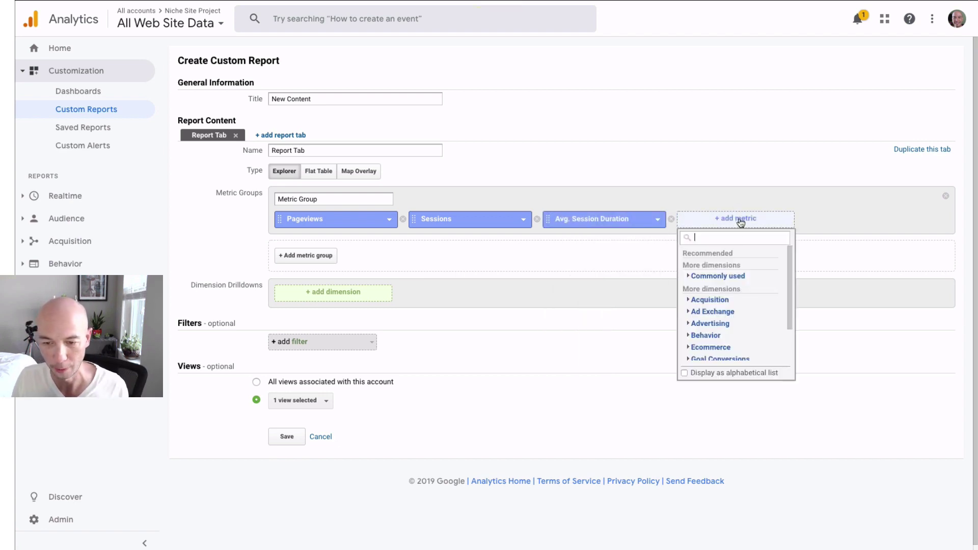
{"action": "left_click", "coordinate": [734, 276]}
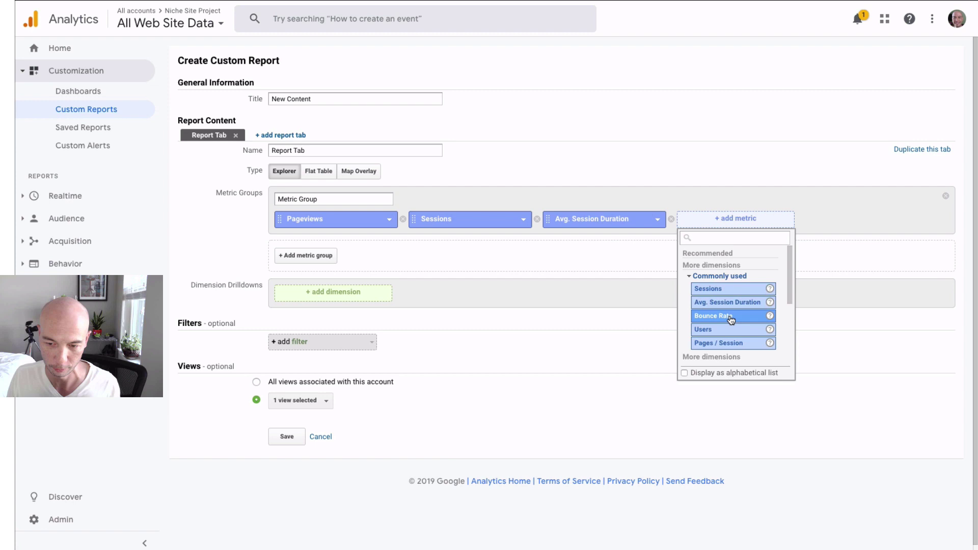
{"action": "left_click", "coordinate": [729, 343]}
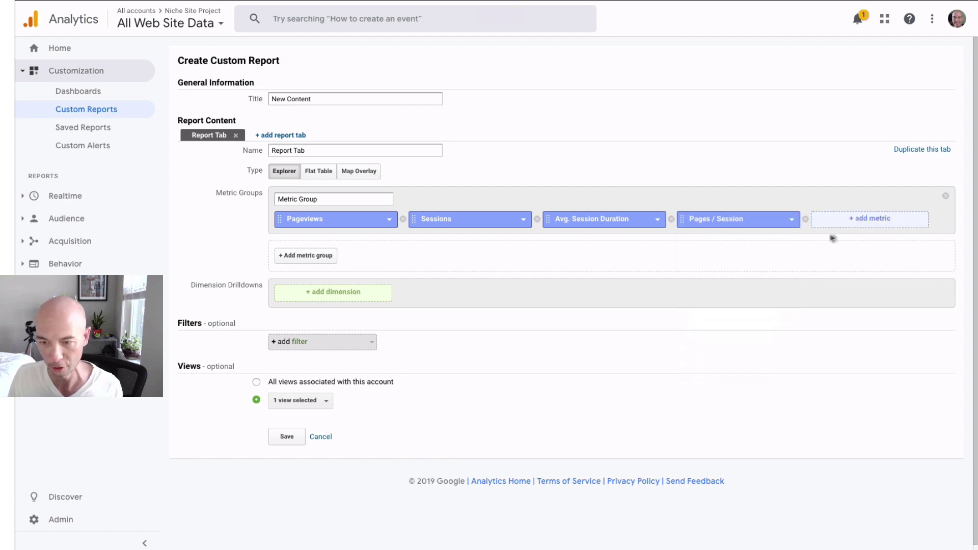
{"action": "left_click", "coordinate": [872, 218]}
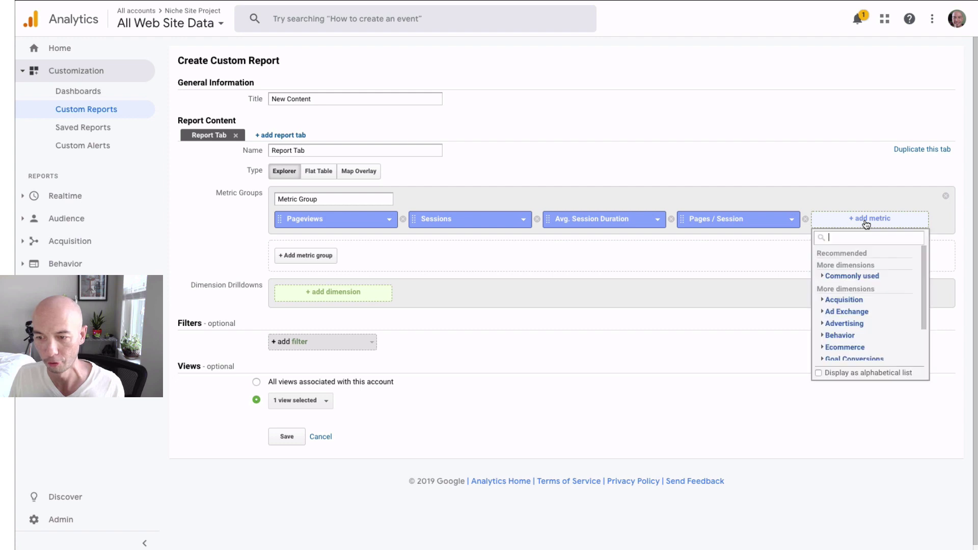
{"action": "left_click", "coordinate": [845, 276]}
{"action": "left_click", "coordinate": [851, 320]}
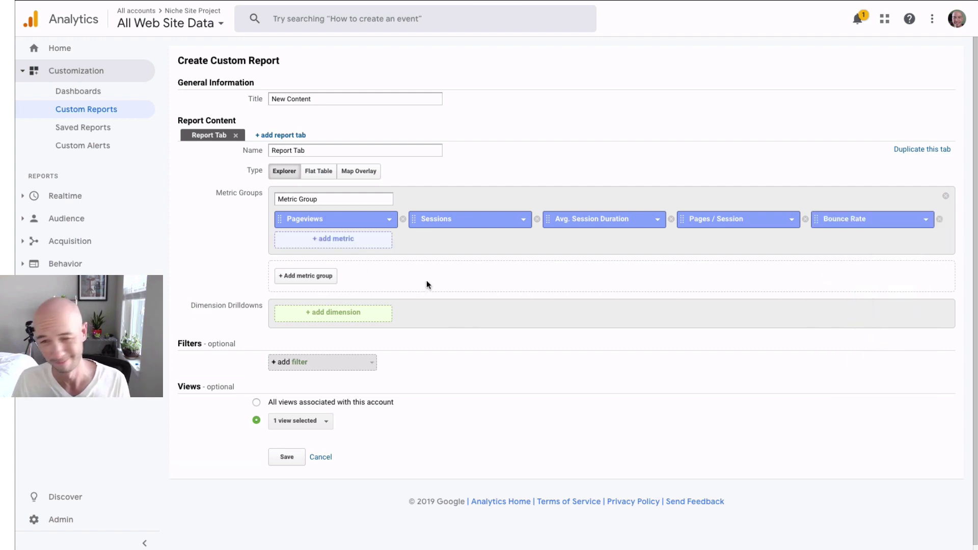
{"action": "scroll", "coordinate": [455, 281], "scroll_direction": "down", "scroll_amount": 1}
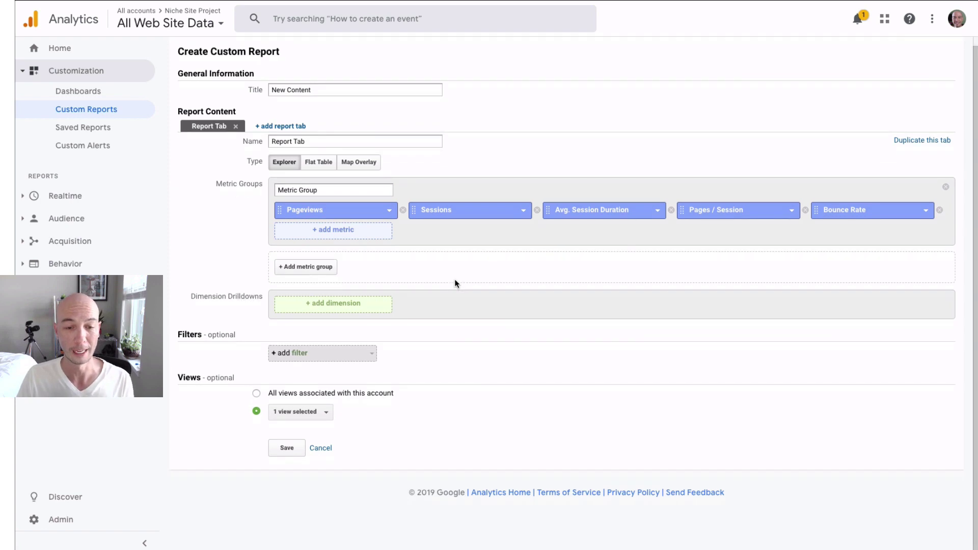
Set Destination Page as the report's drilldown dimension
{"action": "left_click", "coordinate": [335, 304]}
{"action": "type", "text": "des"}
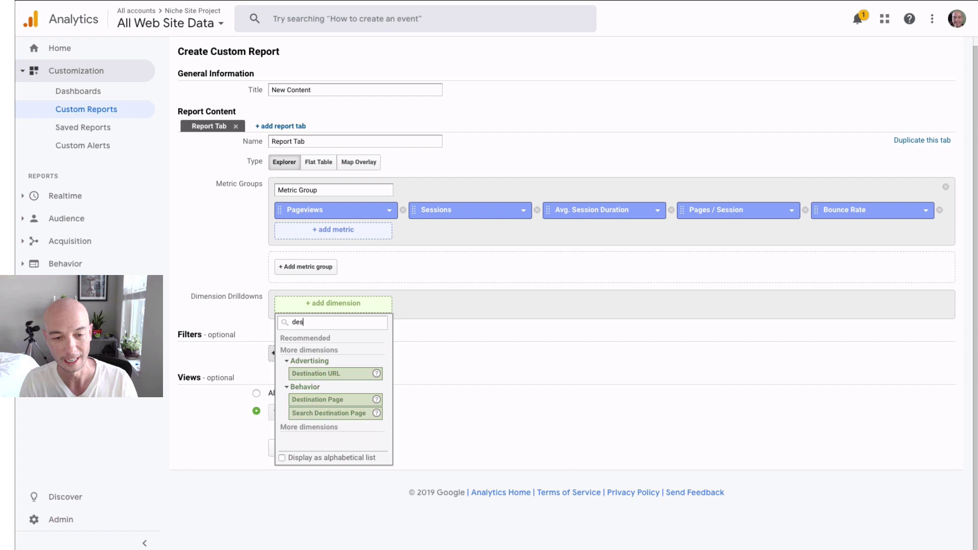
{"action": "left_click", "coordinate": [332, 400]}
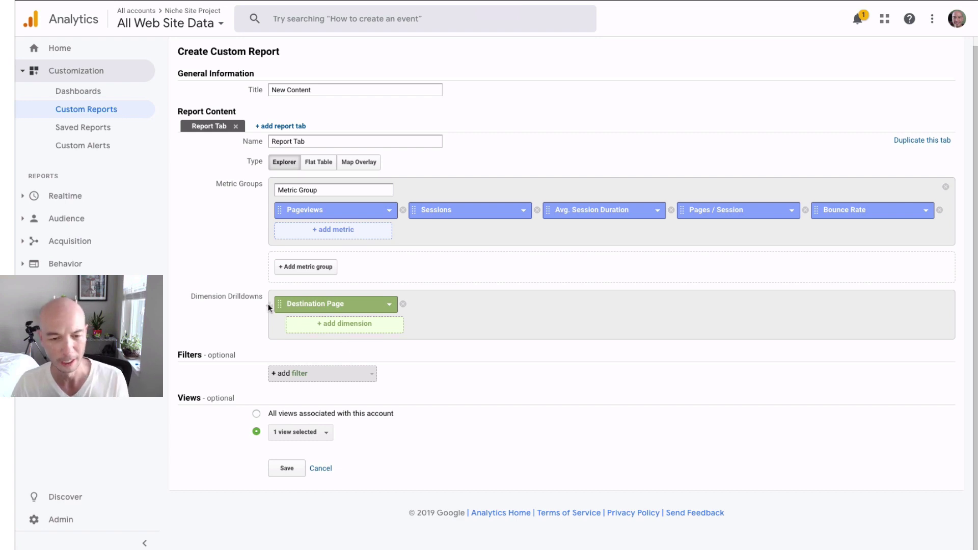
Add an include filter on Destination Page
{"action": "left_click", "coordinate": [301, 374]}
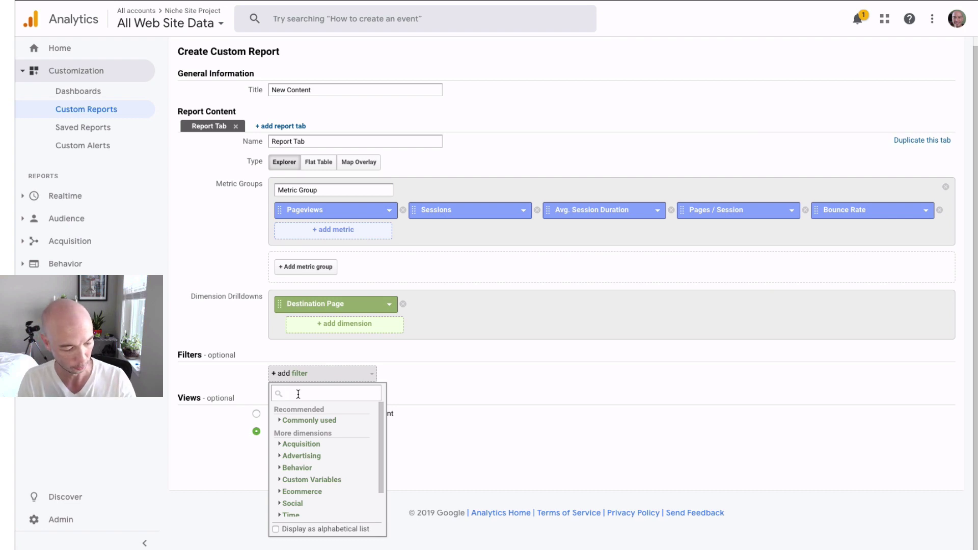
{"action": "type", "text": "d"}
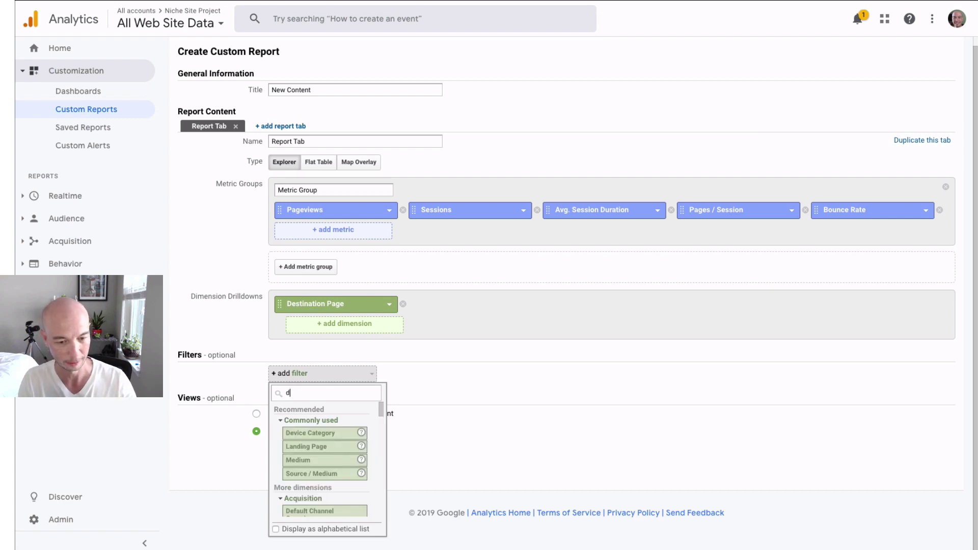
{"action": "type", "text": "est"}
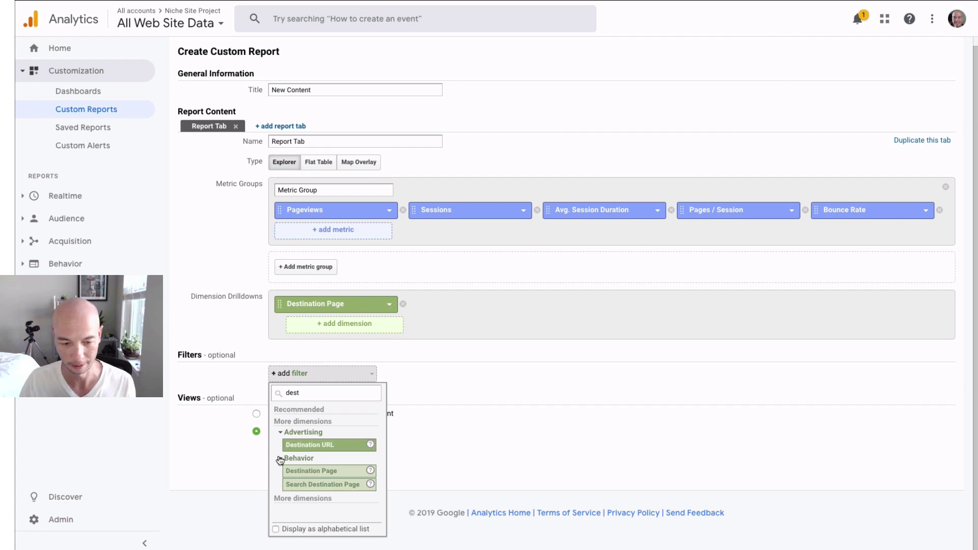
{"action": "left_click", "coordinate": [306, 470]}
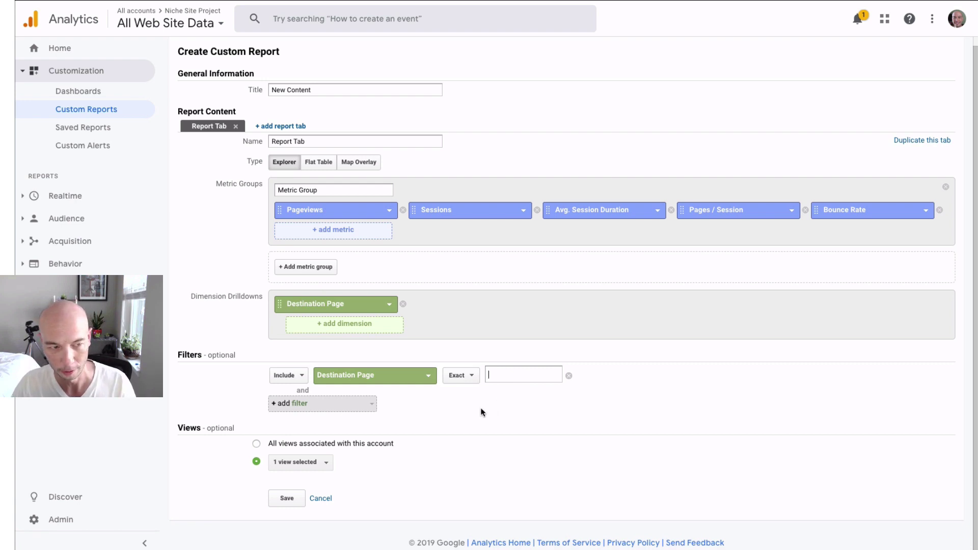
Paste /amazon-affiliate-sites-niche-site-process/ from the TextEdit note as the Destination Page filter value
{"action": "key", "text": "super+Tab"}
{"action": "key", "text": "super+Tab"}
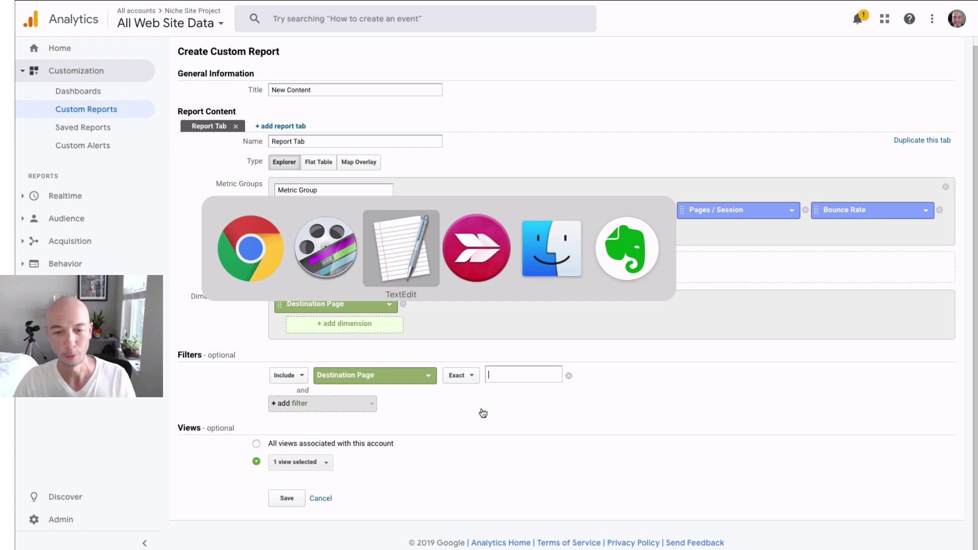
{"action": "left_click_drag", "start_coordinate": [283, 34], "coordinate": [75, 32]}
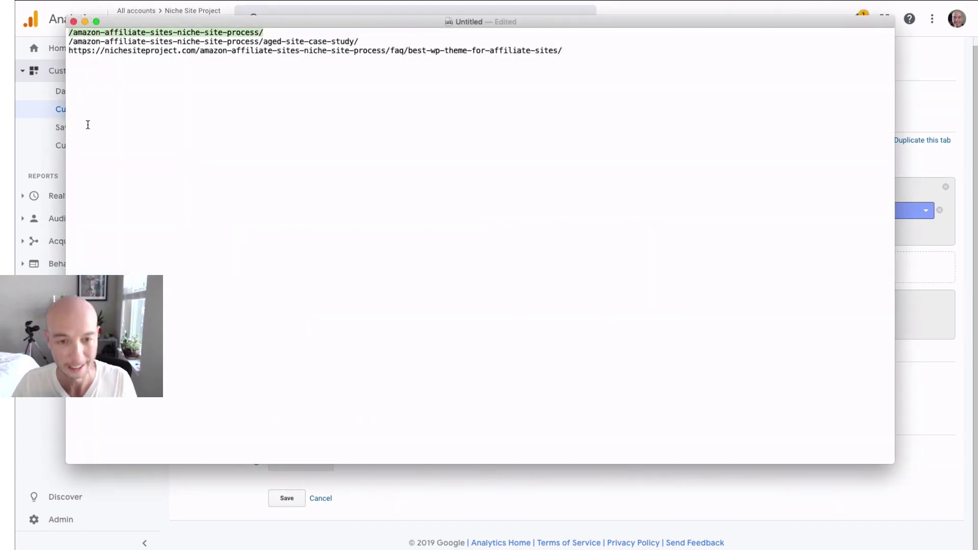
{"action": "left_click", "coordinate": [481, 514]}
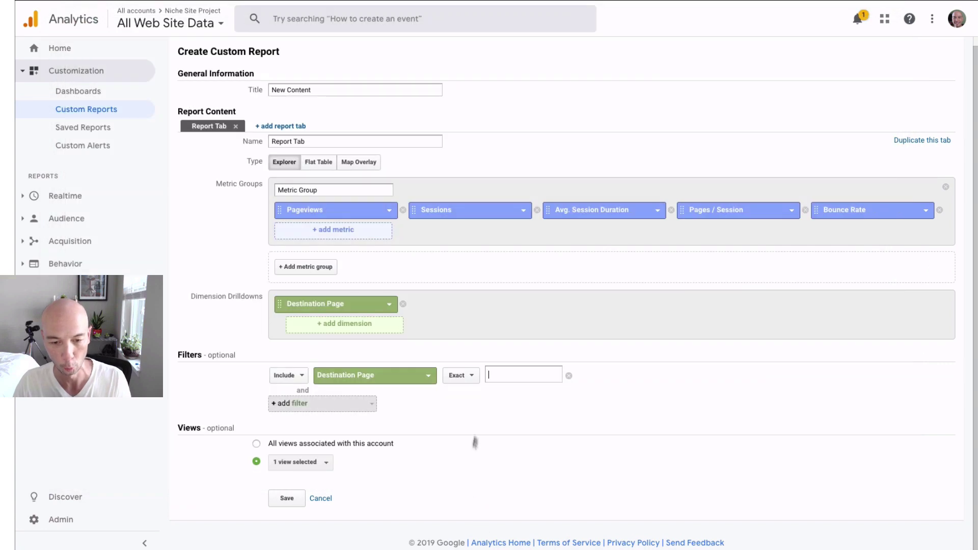
{"action": "left_click", "coordinate": [508, 374]}
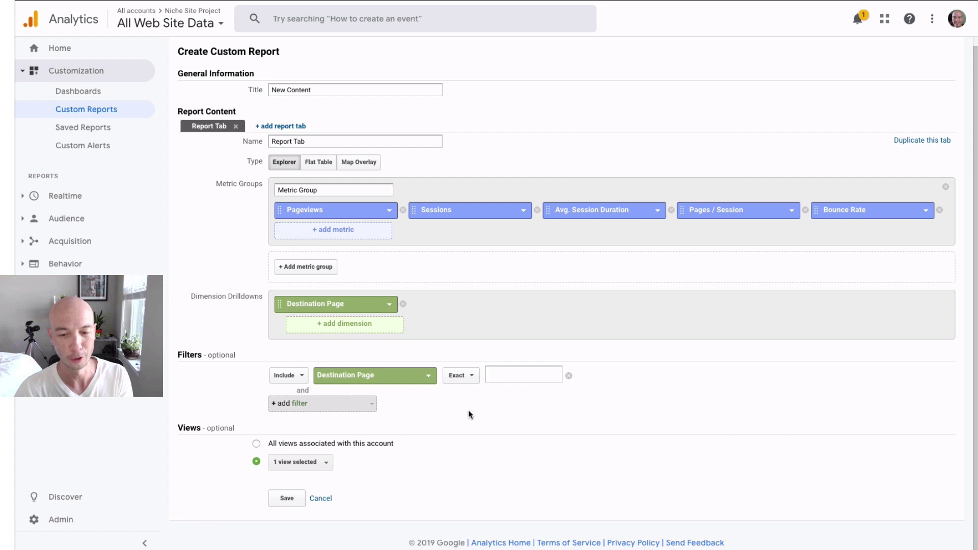
{"action": "key", "text": "super+v"}
{"action": "left_click", "coordinate": [549, 393]}
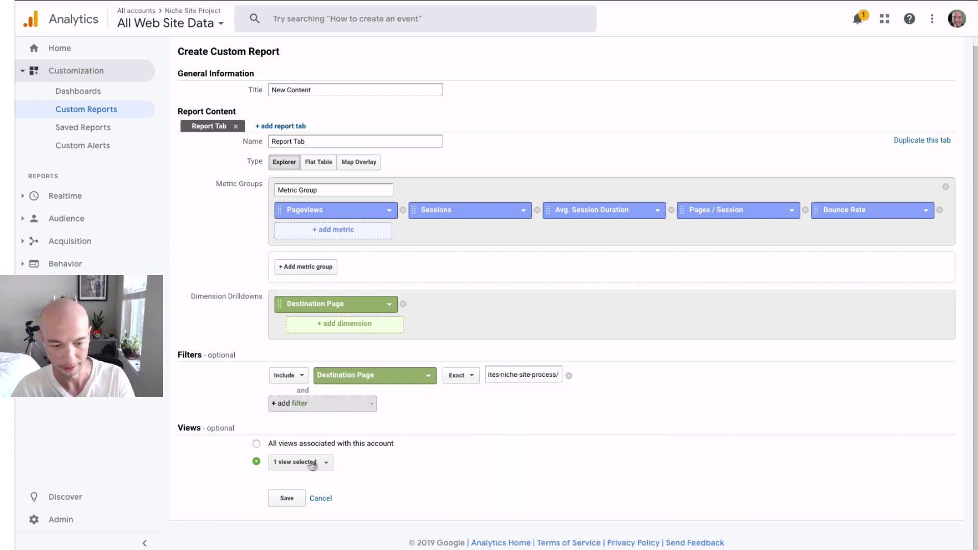
Save the report and select the /amazon-affiliate-sites-niche-site-process/ row showing 576 pageviews
{"action": "left_click", "coordinate": [285, 498]}
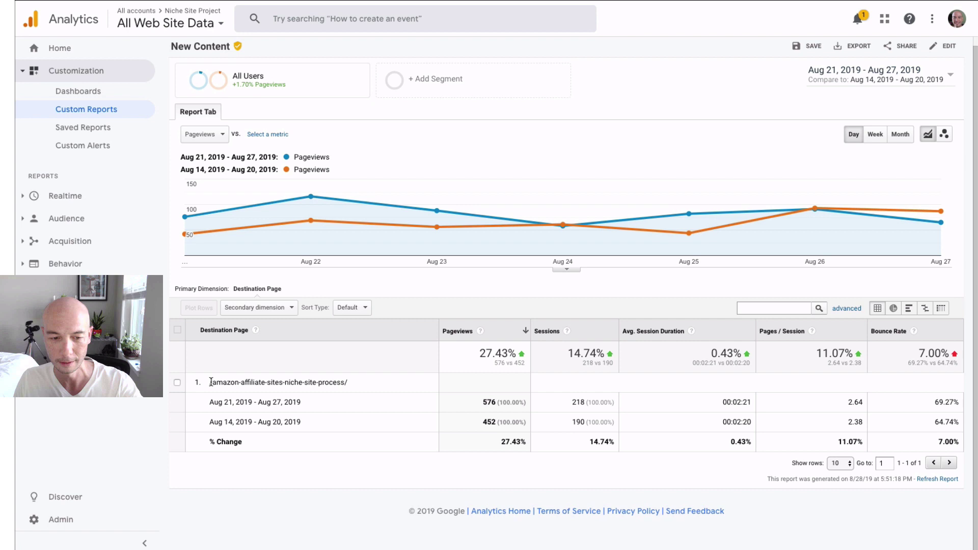
{"action": "left_click_drag", "start_coordinate": [210, 383], "coordinate": [356, 383]}
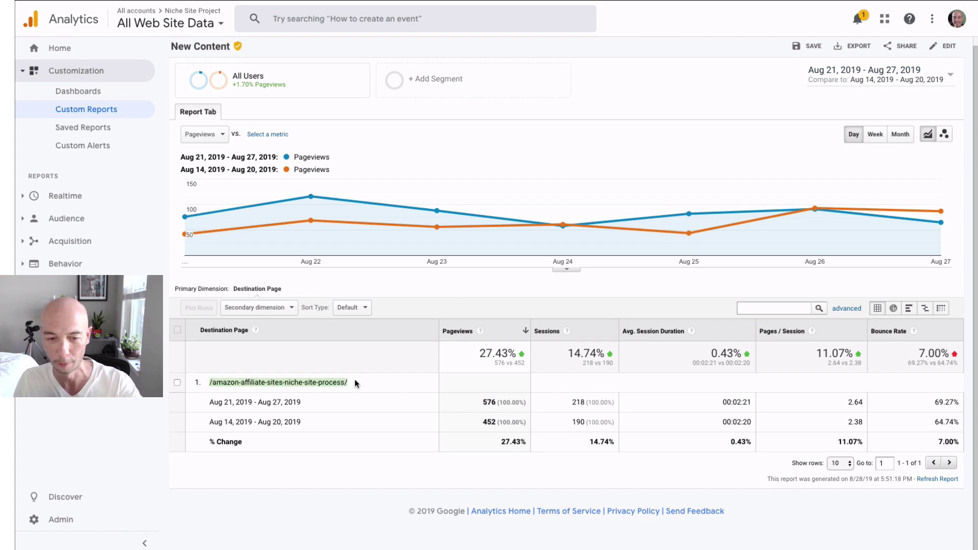
Edit the New Content report and change the Destination Page filter from Exact to Regex
{"action": "left_click", "coordinate": [947, 51]}
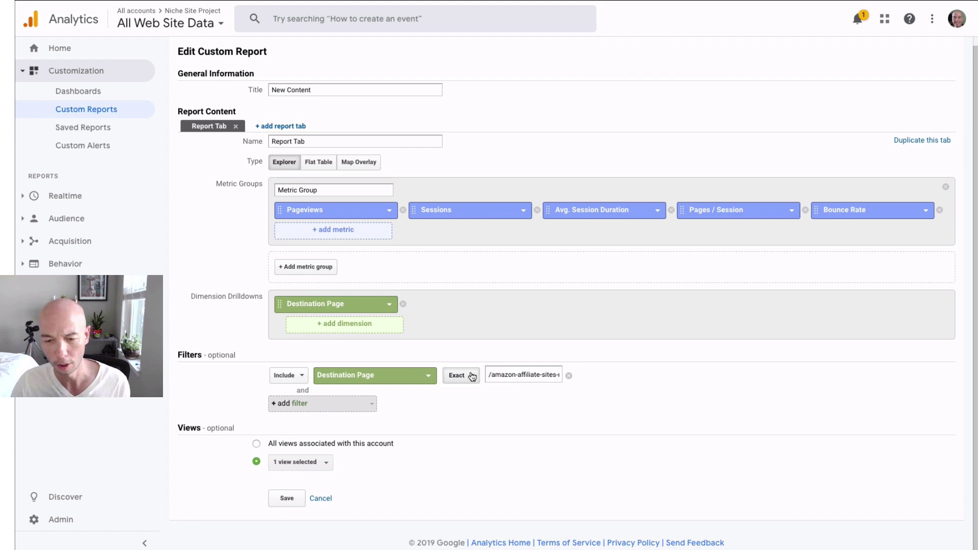
{"action": "left_click", "coordinate": [471, 377]}
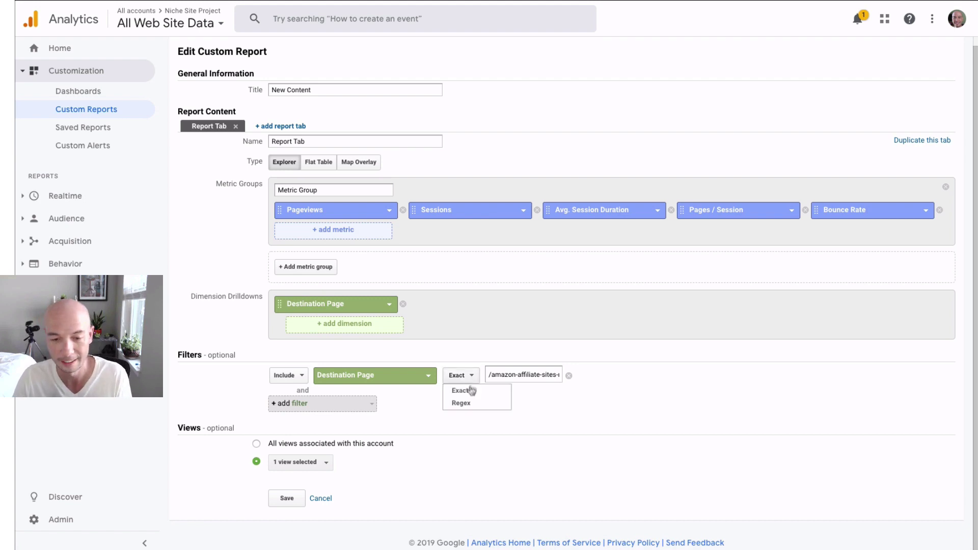
{"action": "left_click", "coordinate": [578, 413]}
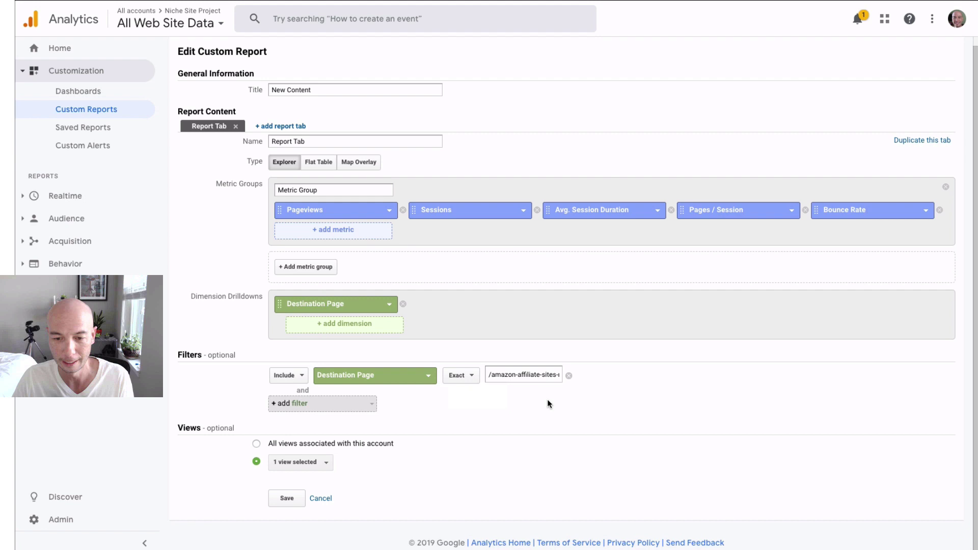
{"action": "left_click", "coordinate": [470, 378]}
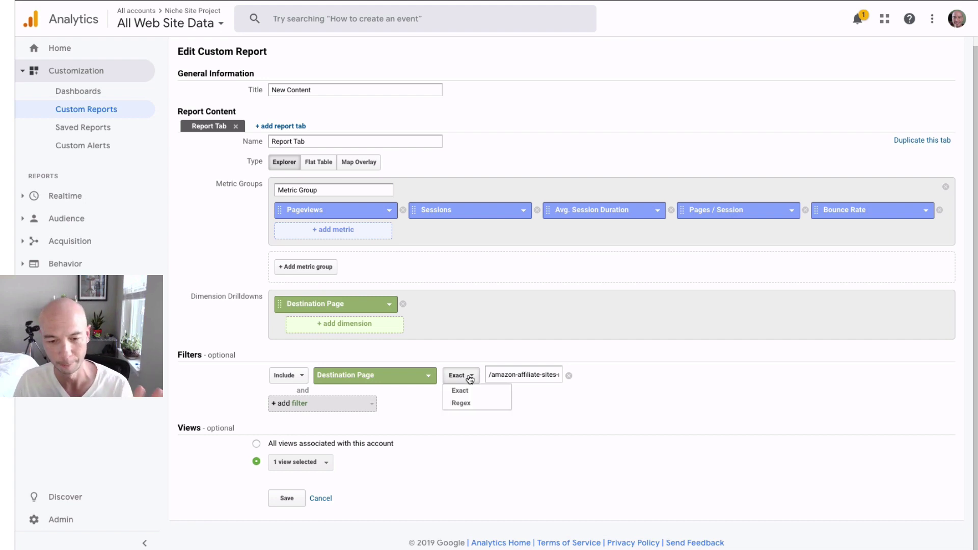
{"action": "left_click", "coordinate": [457, 405]}
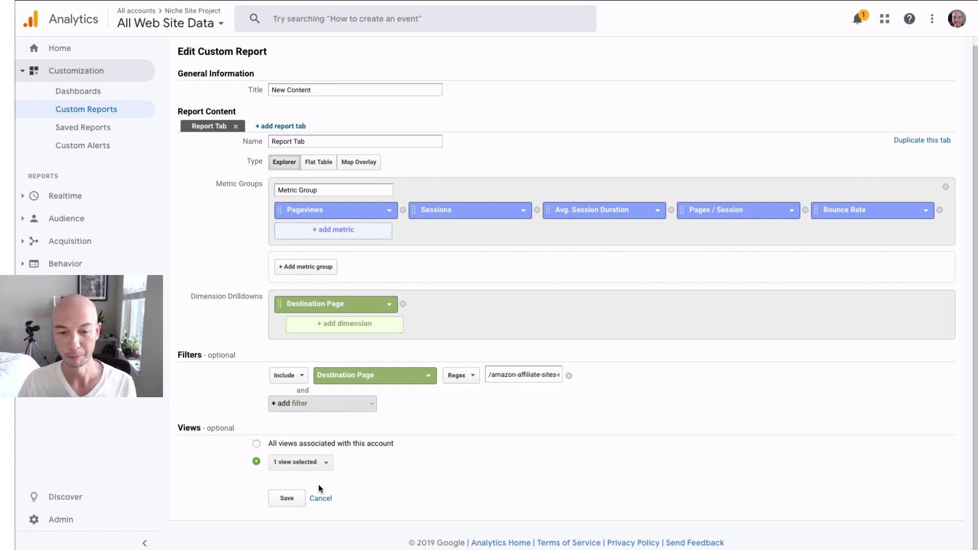
Save the regex-filtered report and review the niche-site-process pages it lists
{"action": "left_click", "coordinate": [279, 500]}
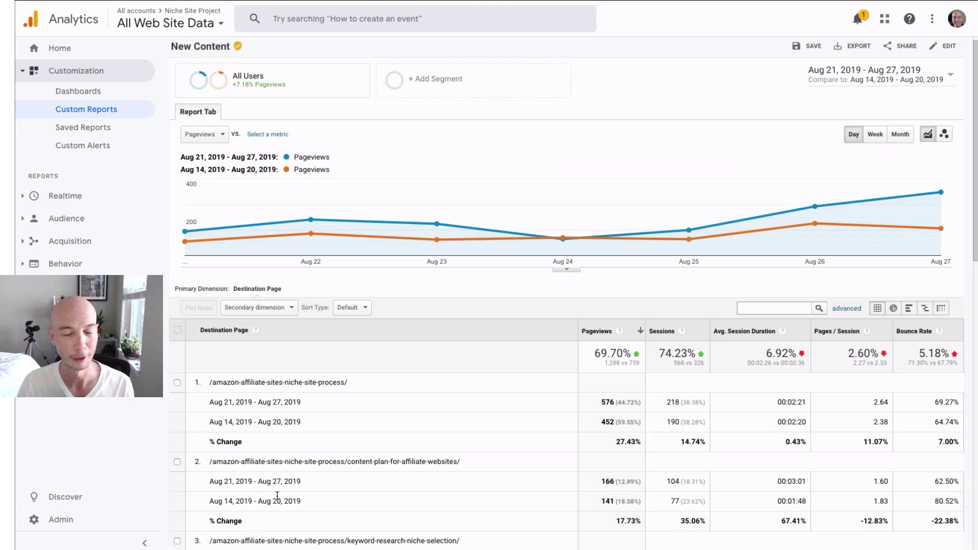
{"action": "scroll", "coordinate": [461, 435], "scroll_direction": "down", "scroll_amount": 2}
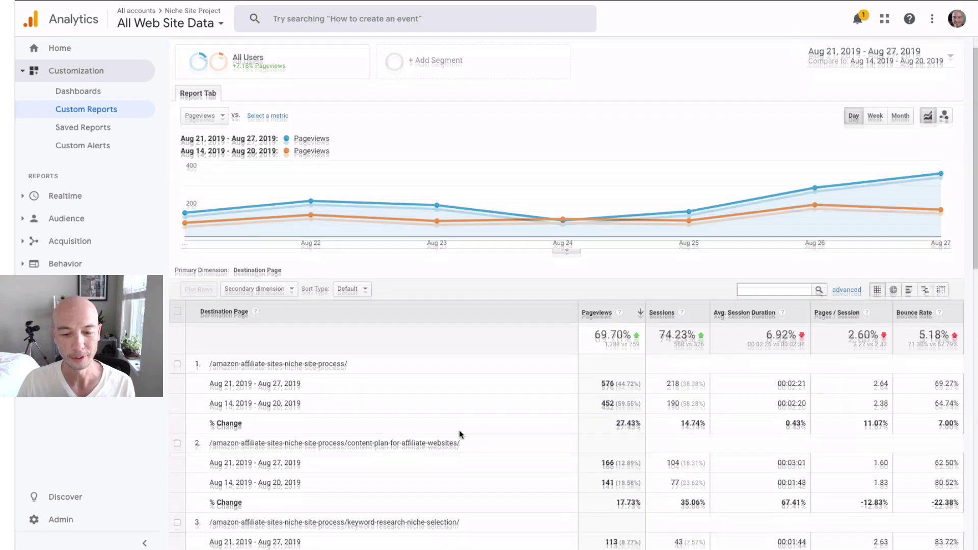
{"action": "scroll", "coordinate": [382, 314], "scroll_direction": "down", "scroll_amount": 3}
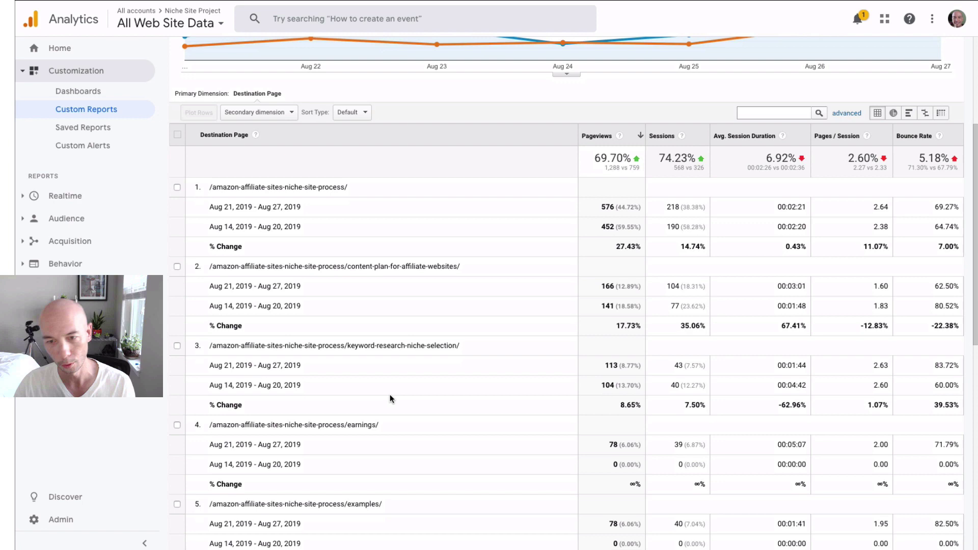
{"action": "scroll", "coordinate": [391, 398], "scroll_direction": "down", "scroll_amount": 1}
{"action": "scroll", "coordinate": [390, 398], "scroll_direction": "down", "scroll_amount": 3}
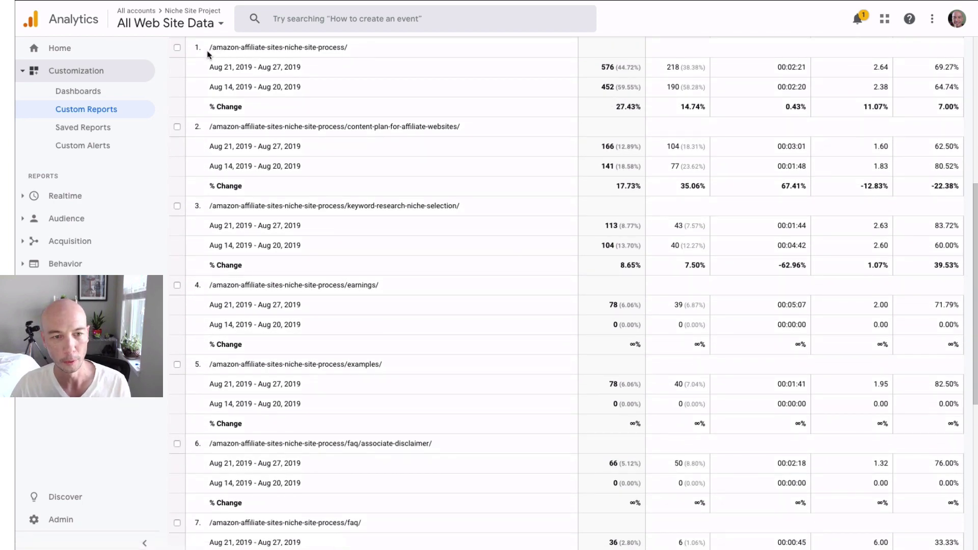
{"action": "left_click_drag", "start_coordinate": [211, 50], "coordinate": [382, 55]}
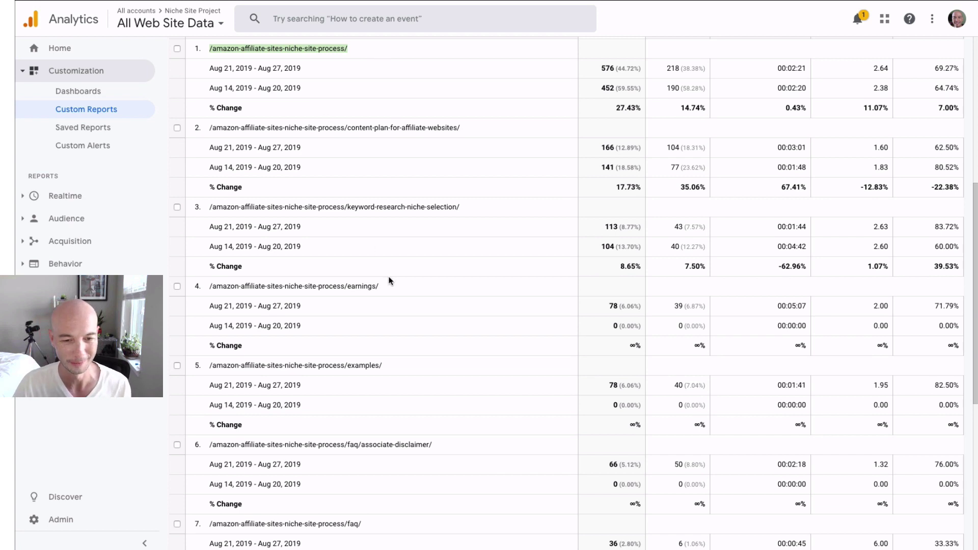
Browse the 27 result rows, reopen the report editor, and bring up the TextEdit URL note
{"action": "scroll", "coordinate": [390, 280], "scroll_direction": "down", "scroll_amount": 5}
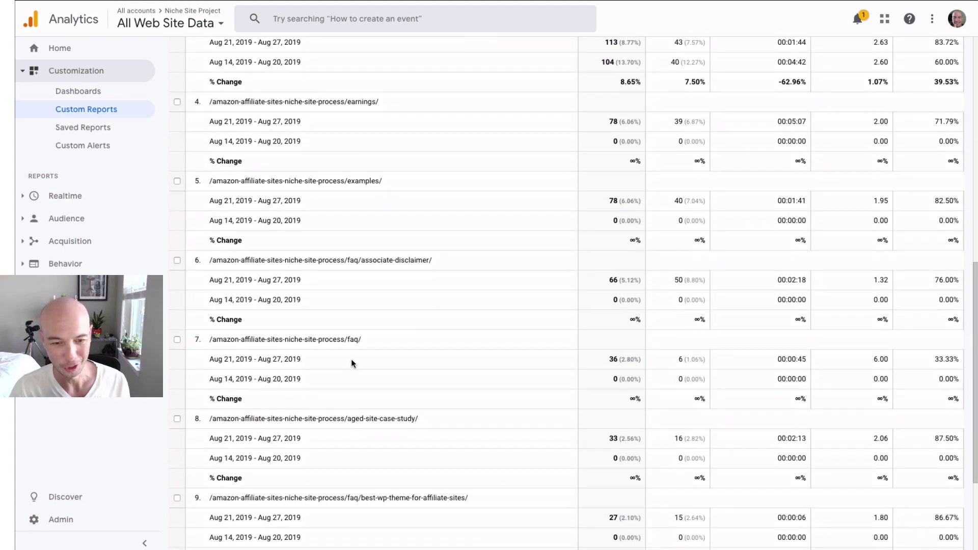
{"action": "scroll", "coordinate": [352, 363], "scroll_direction": "down", "scroll_amount": 2}
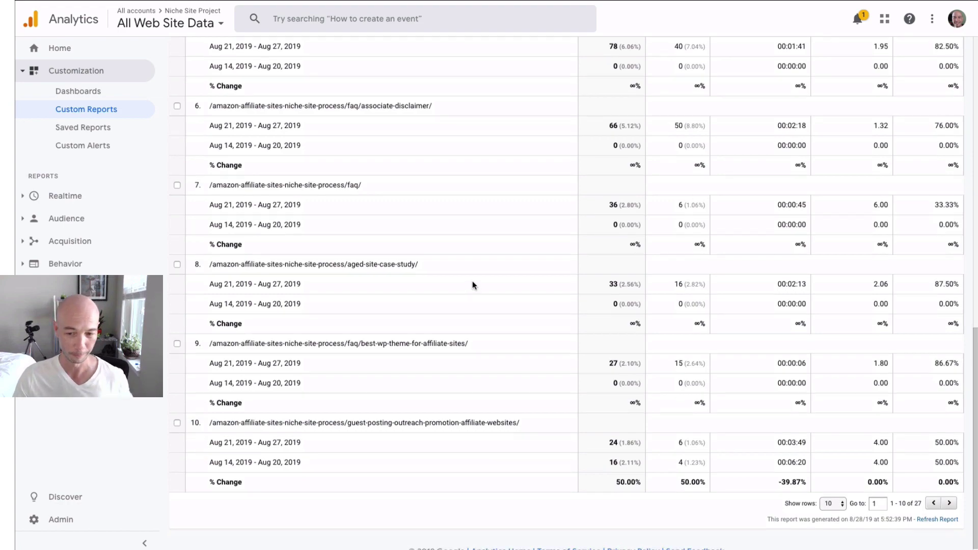
{"action": "scroll", "coordinate": [473, 280], "scroll_direction": "up", "scroll_amount": 6}
{"action": "scroll", "coordinate": [472, 281], "scroll_direction": "up", "scroll_amount": 7}
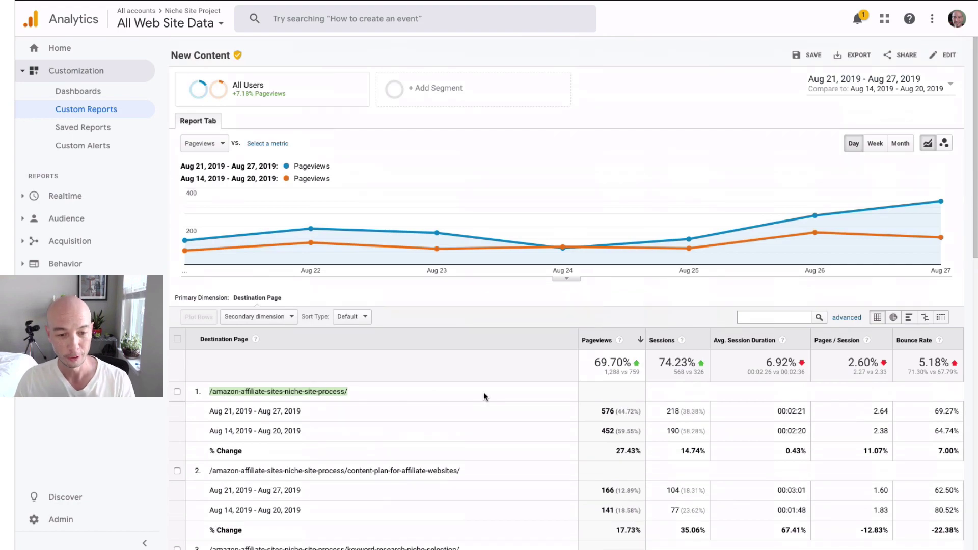
{"action": "scroll", "coordinate": [483, 396], "scroll_direction": "down", "scroll_amount": 3}
{"action": "scroll", "coordinate": [493, 371], "scroll_direction": "up", "scroll_amount": 4}
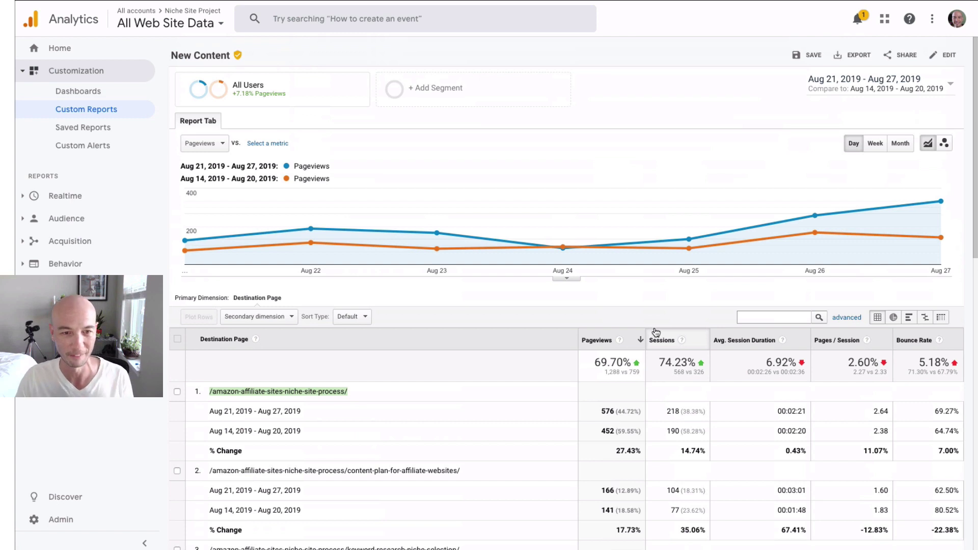
{"action": "left_click", "coordinate": [945, 56]}
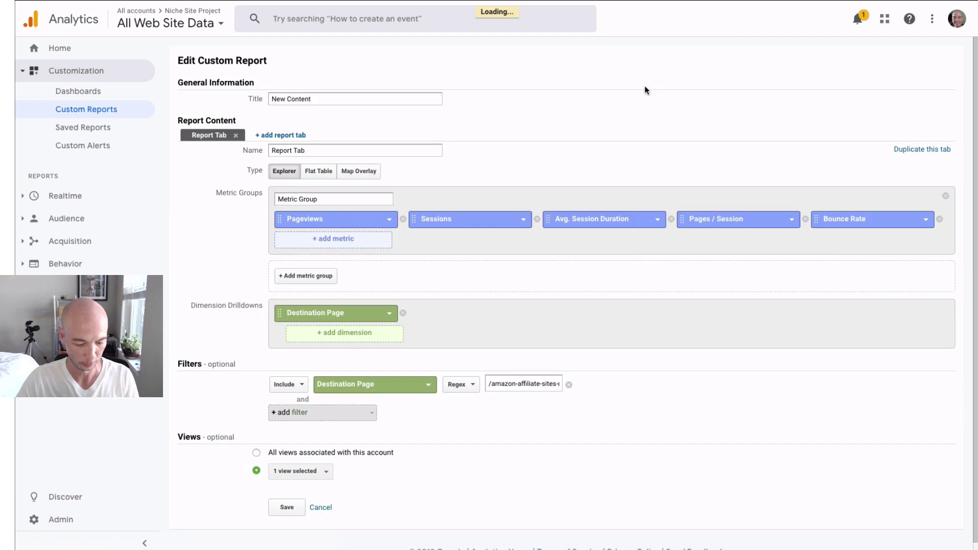
{"action": "key", "text": "super+Tab"}
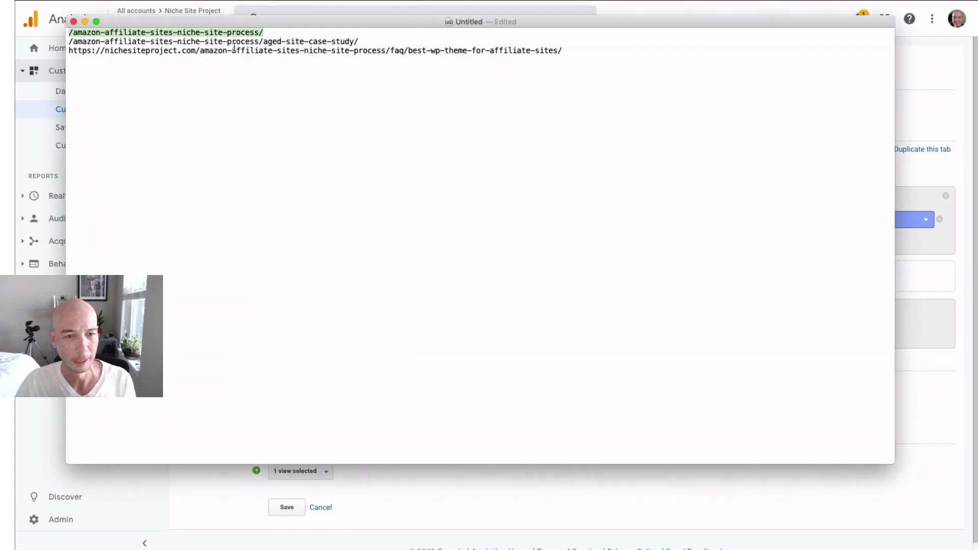
{"action": "left_click", "coordinate": [306, 35]}
{"action": "key", "text": "super+BackSpace"}
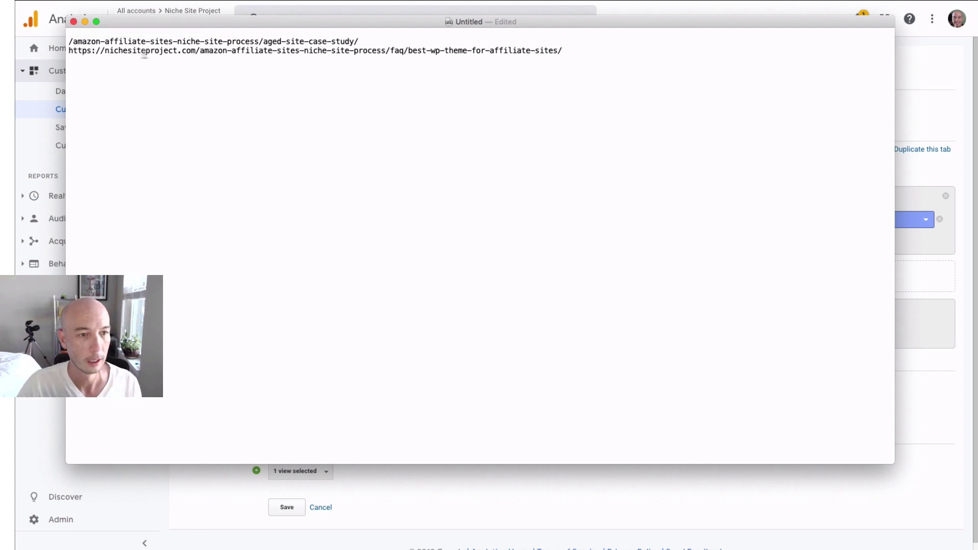
{"action": "triple_click", "coordinate": [124, 40]}
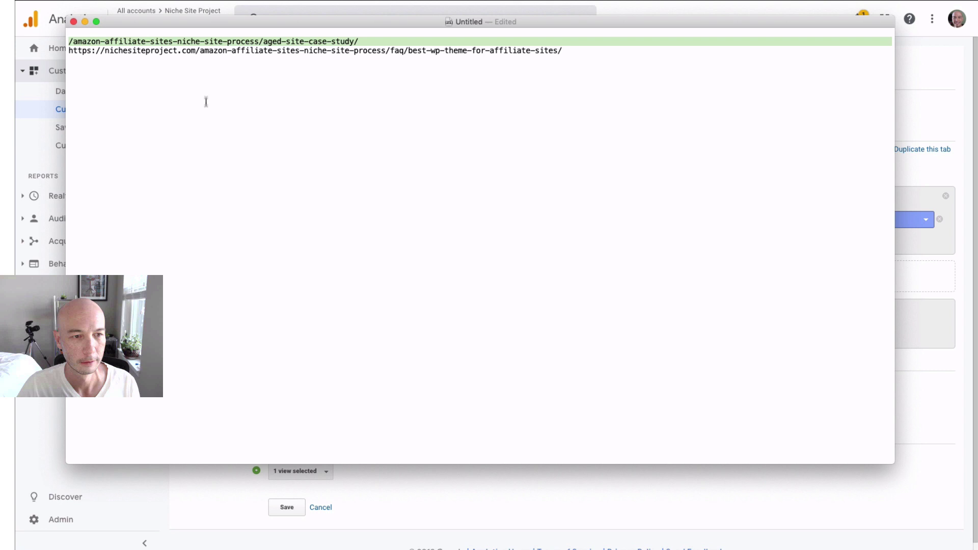
{"action": "double_click", "coordinate": [153, 53]}
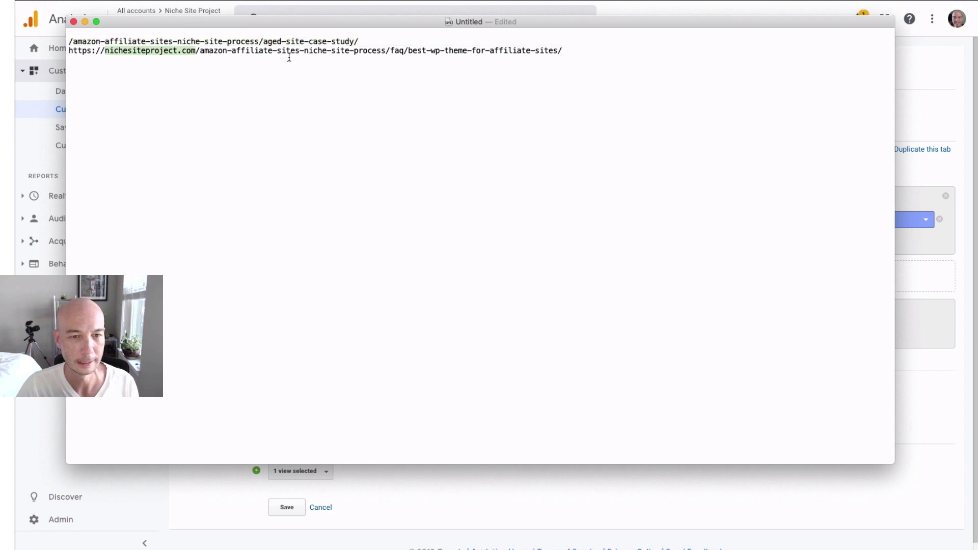
{"action": "left_click", "coordinate": [265, 52]}
{"action": "left_click", "coordinate": [199, 52]}
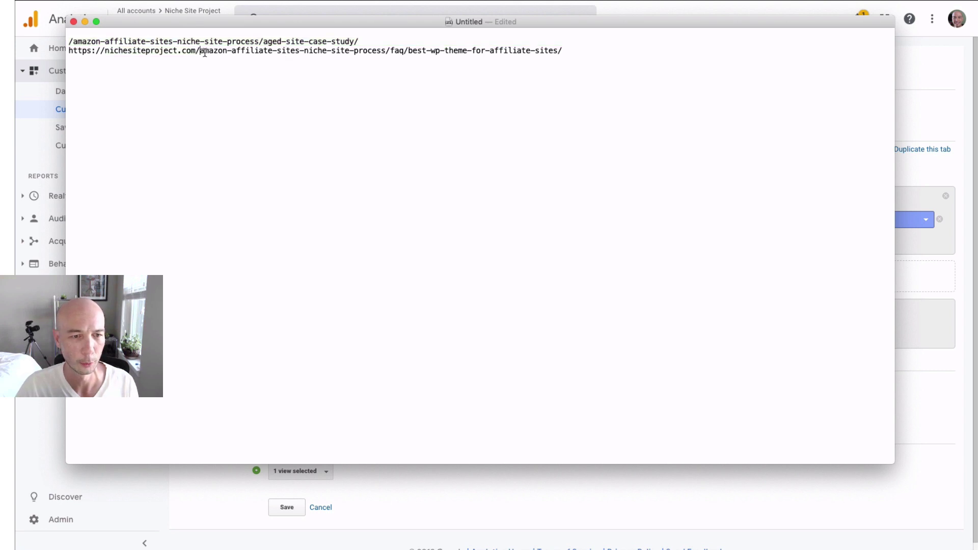
{"action": "left_click_drag", "start_coordinate": [197, 53], "coordinate": [56, 53]}
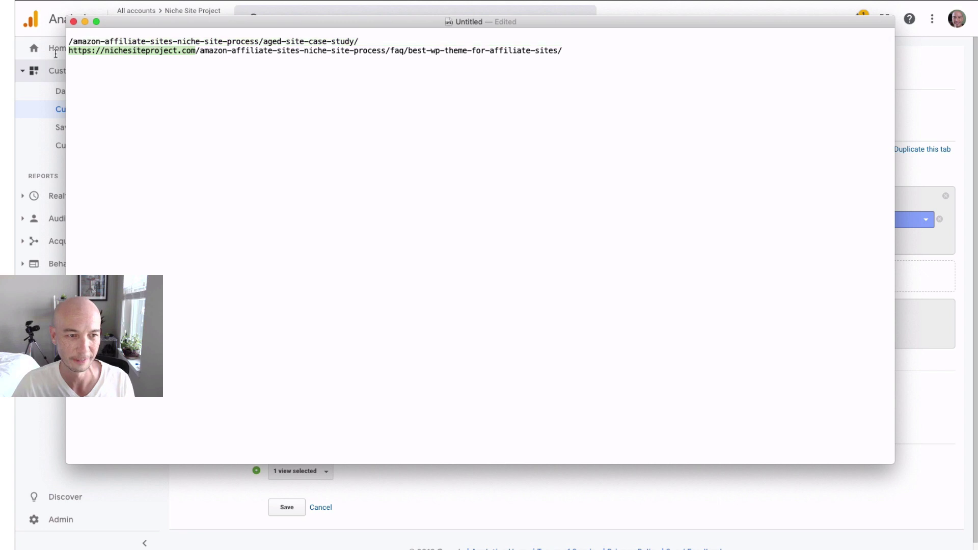
{"action": "key", "text": "BackSpace"}
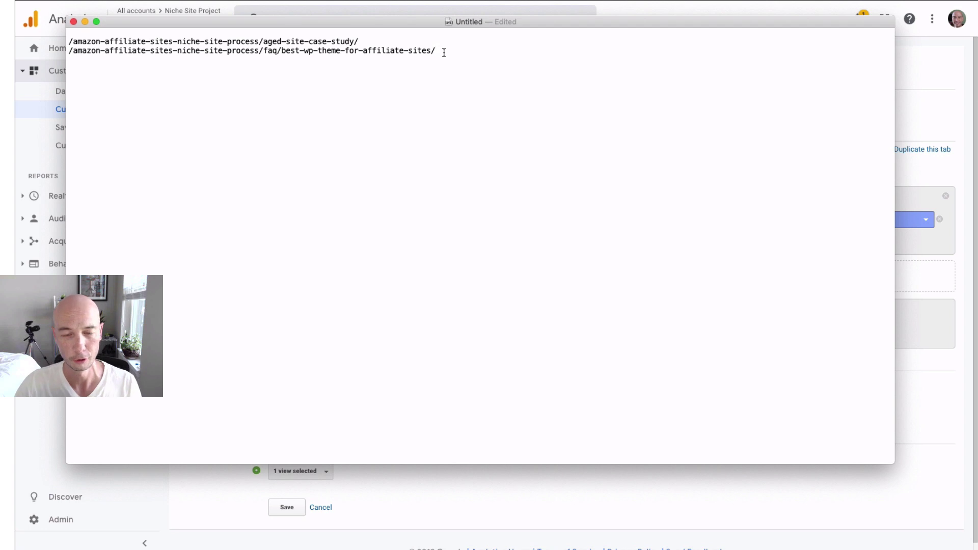
Add /hire-me/ as a third page path on a new line
{"action": "key", "text": "Return"}
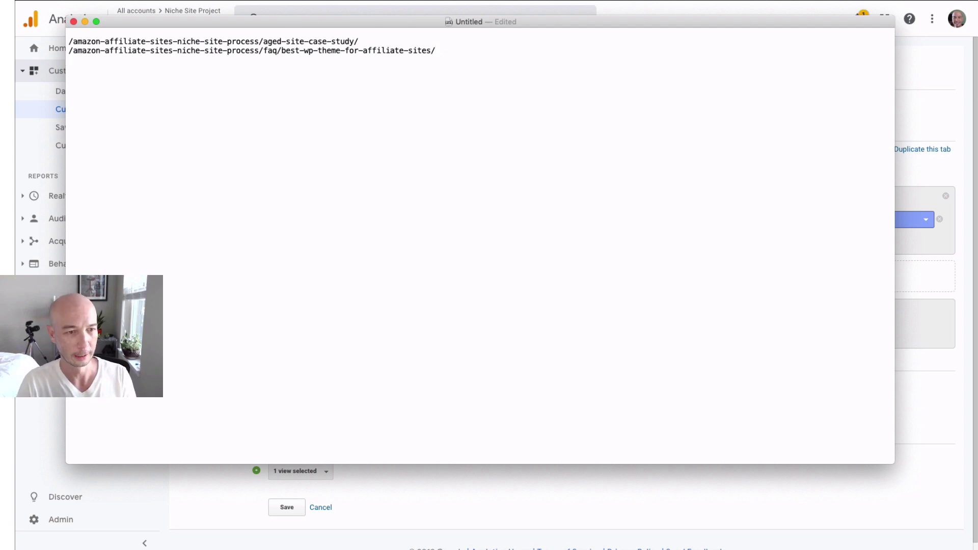
{"action": "type", "text": "/"}
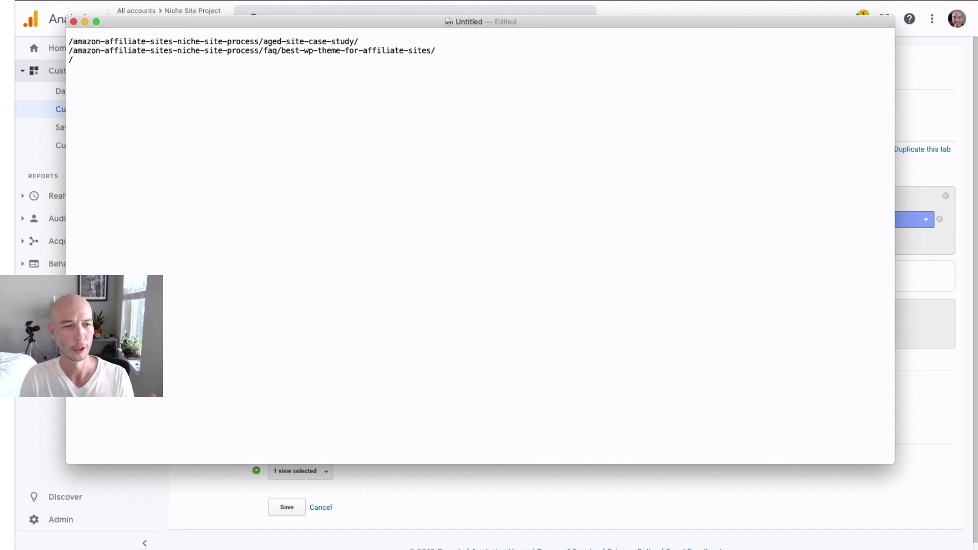
{"action": "type", "text": "hire-"}
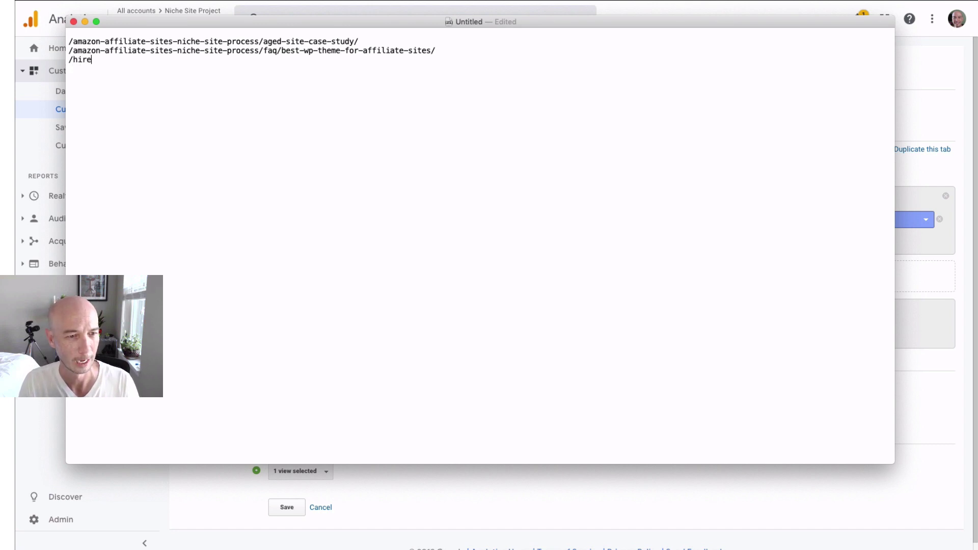
{"action": "type", "text": "me/"}
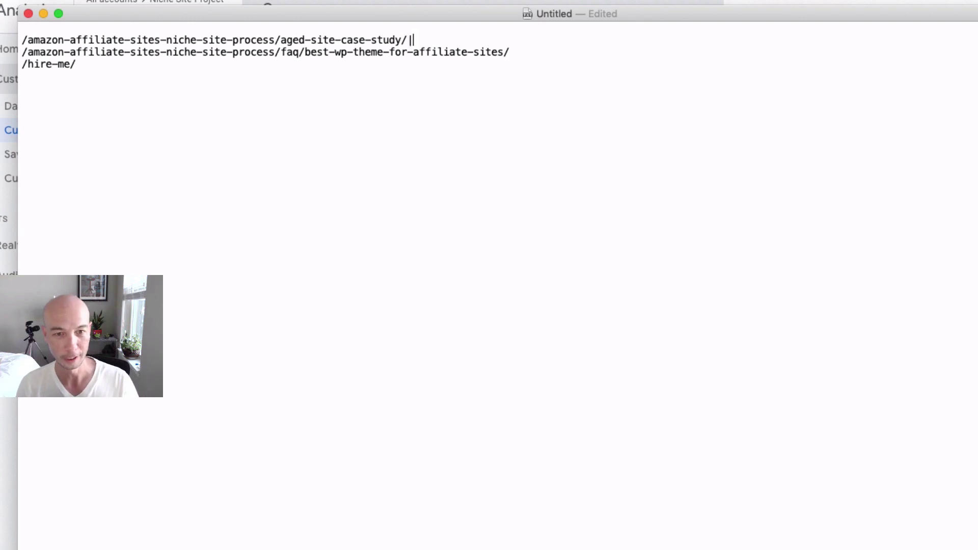
Join the three page paths onto one line separated by pipes
{"action": "key", "text": "Delete"}
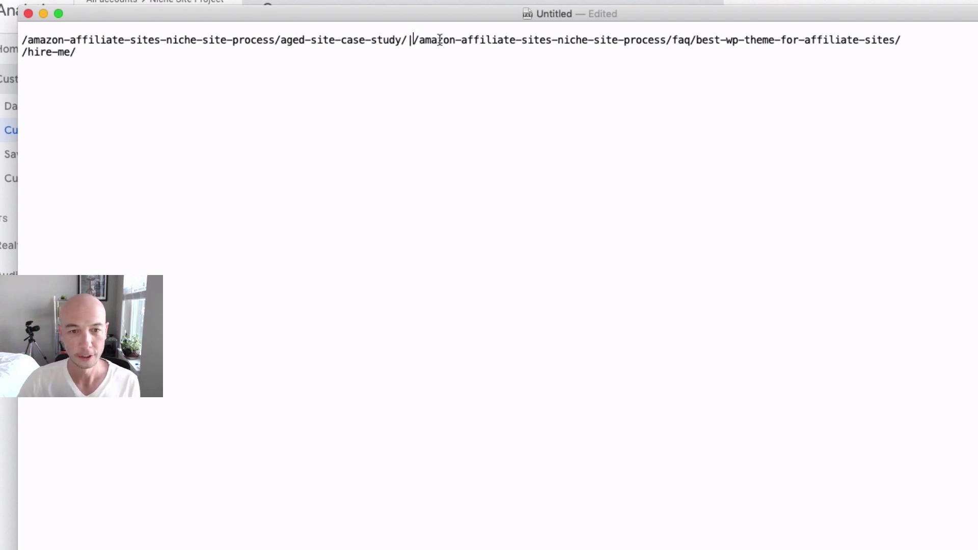
{"action": "left_click", "coordinate": [919, 47]}
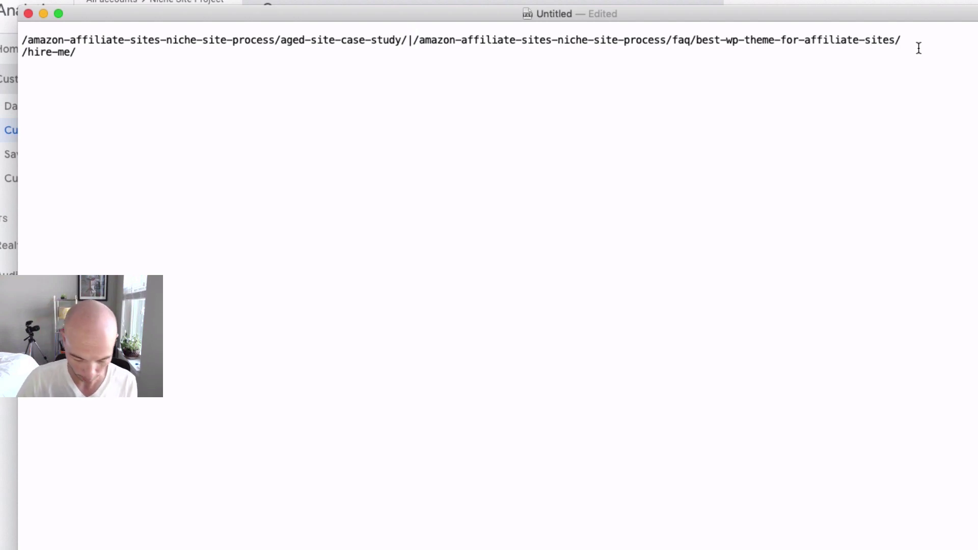
{"action": "type", "text": "|"}
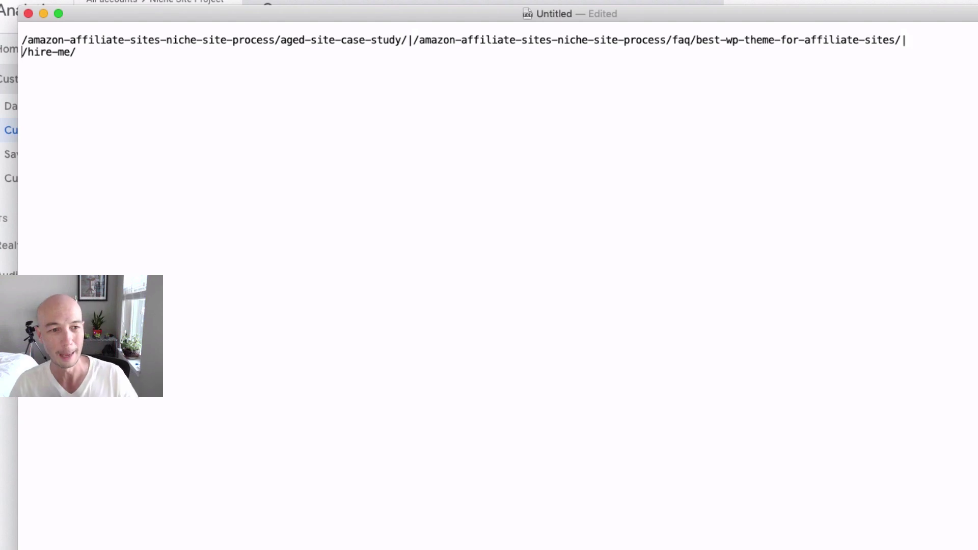
{"action": "key", "text": "Delete"}
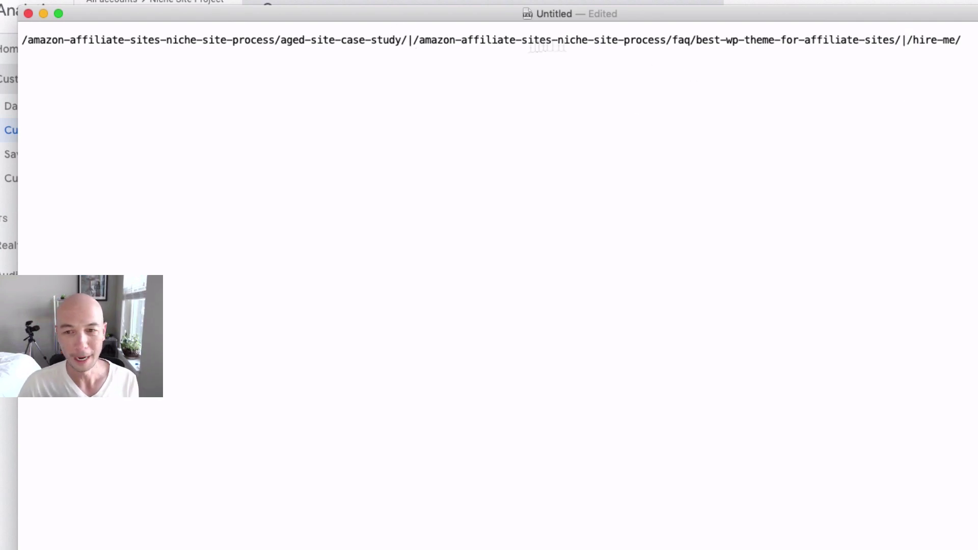
Select the combined pipe-separated line and copy it
{"action": "left_click", "coordinate": [962, 40]}
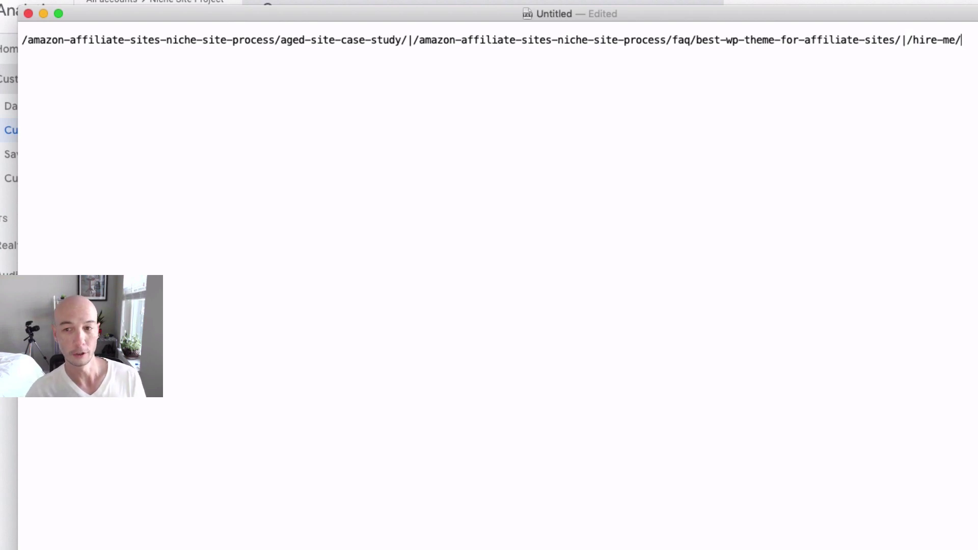
{"action": "left_click_drag", "start_coordinate": [955, 41], "coordinate": [4, 69]}
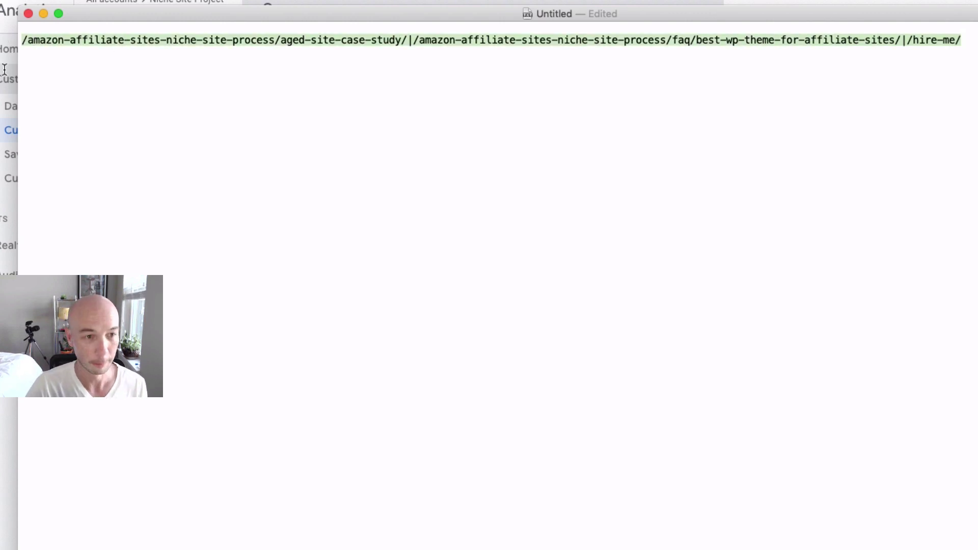
{"action": "right_click", "coordinate": [93, 40]}
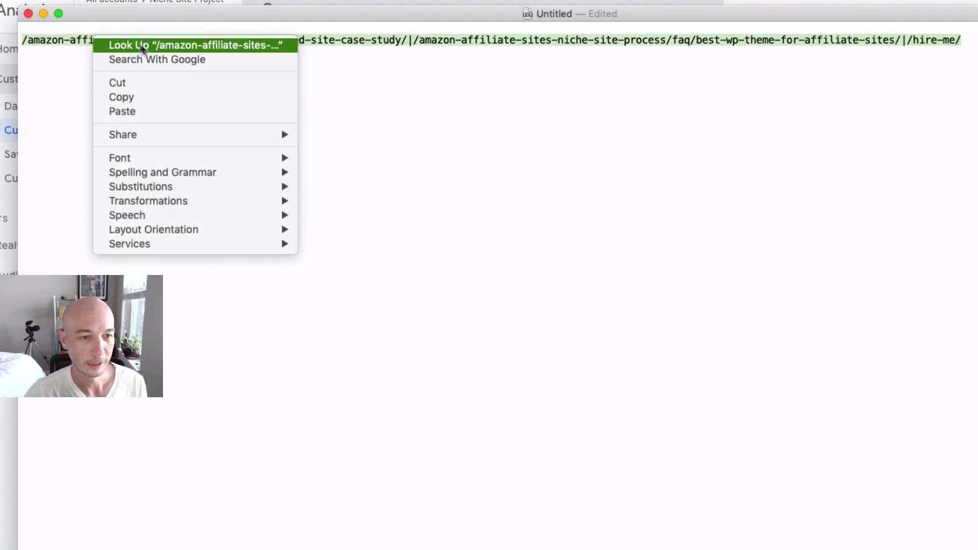
{"action": "left_click", "coordinate": [157, 99]}
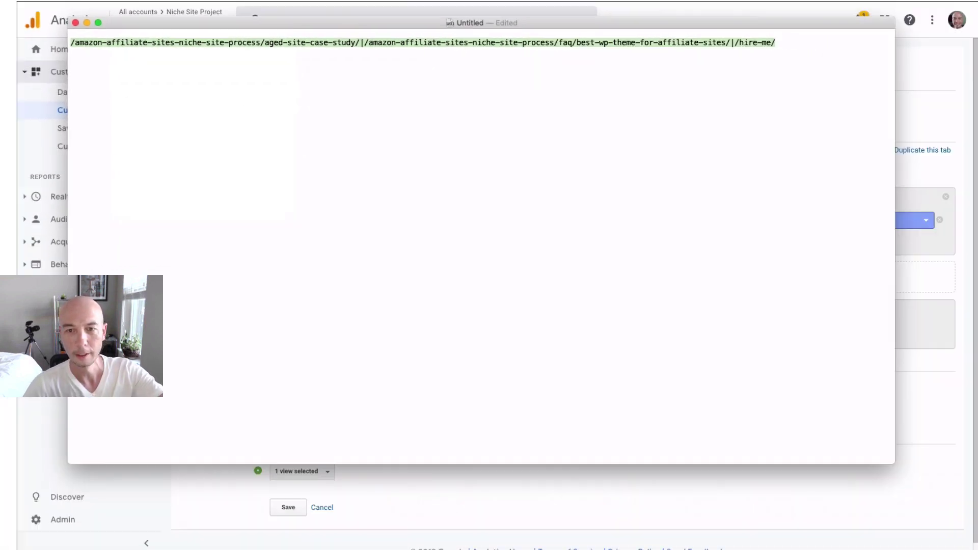
Replace the regex filter value with the pasted pipe-separated page paths and save the report
{"action": "key", "text": "super+Tab"}
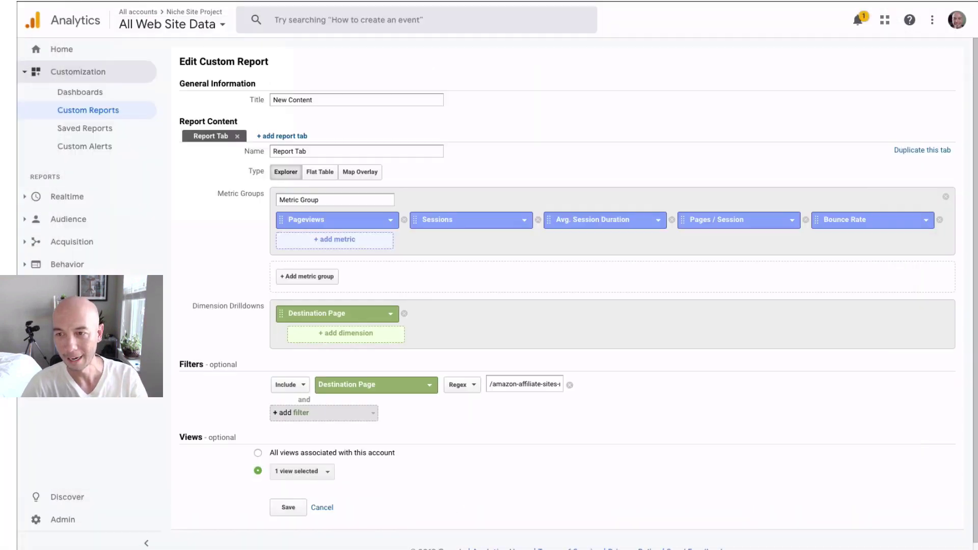
{"action": "triple_click", "coordinate": [512, 383]}
{"action": "right_click", "coordinate": [512, 383]}
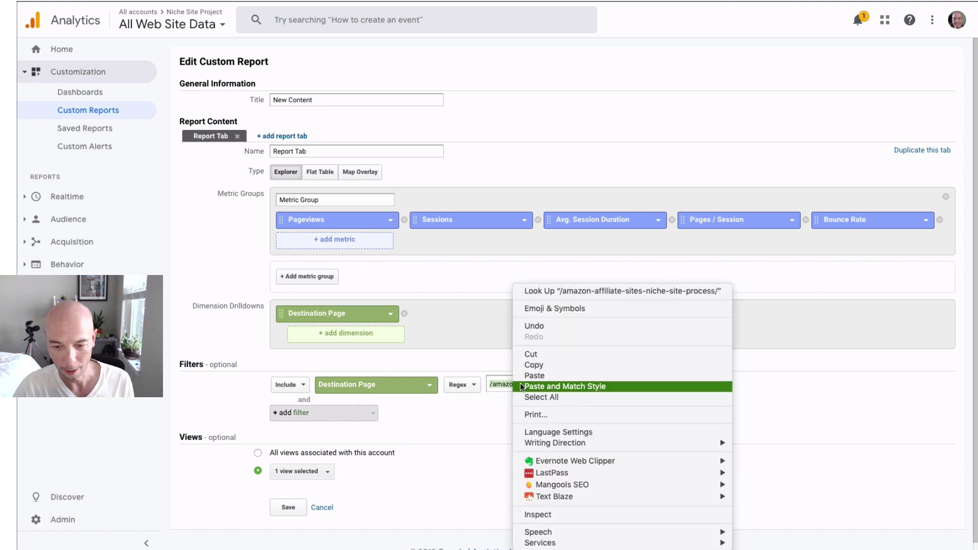
{"action": "left_click", "coordinate": [526, 377]}
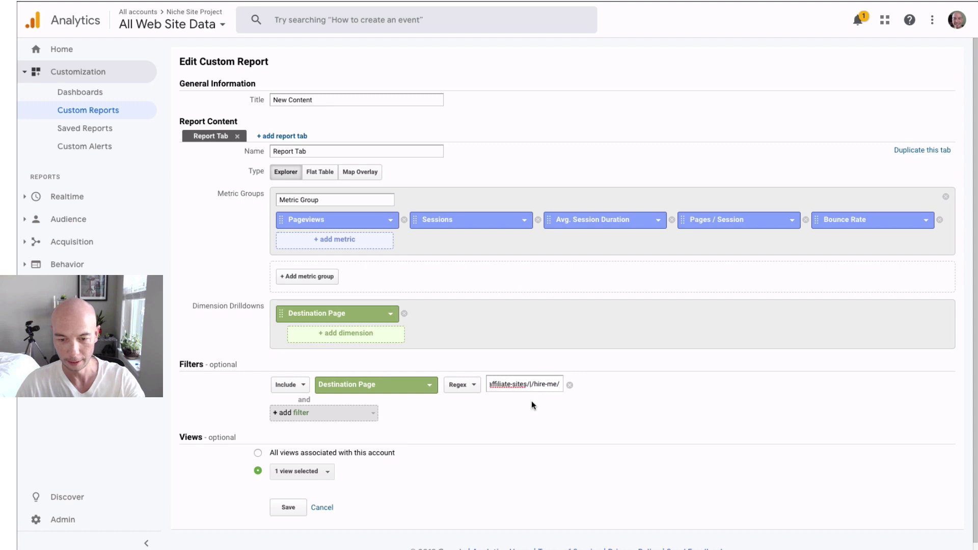
{"action": "left_click", "coordinate": [532, 385]}
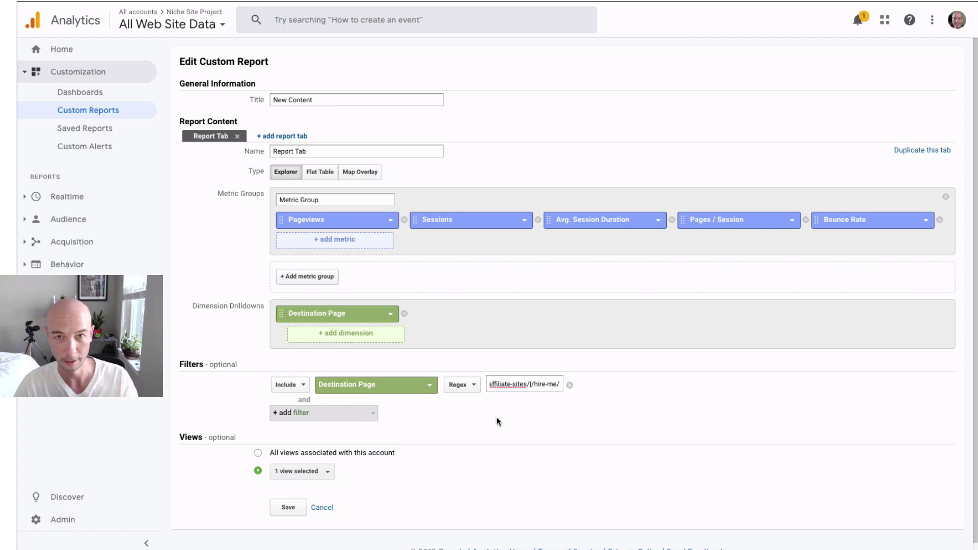
{"action": "left_click", "coordinate": [289, 507]}
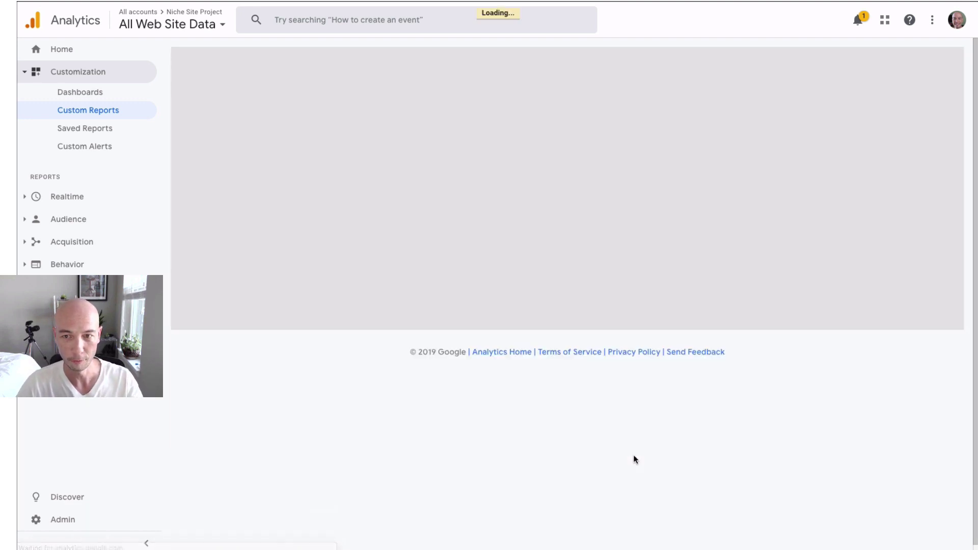
Set the report's date range to Jun 1 – Aug 27, 2019 with comparison turned off
{"action": "scroll", "coordinate": [513, 441], "scroll_direction": "down", "scroll_amount": 3}
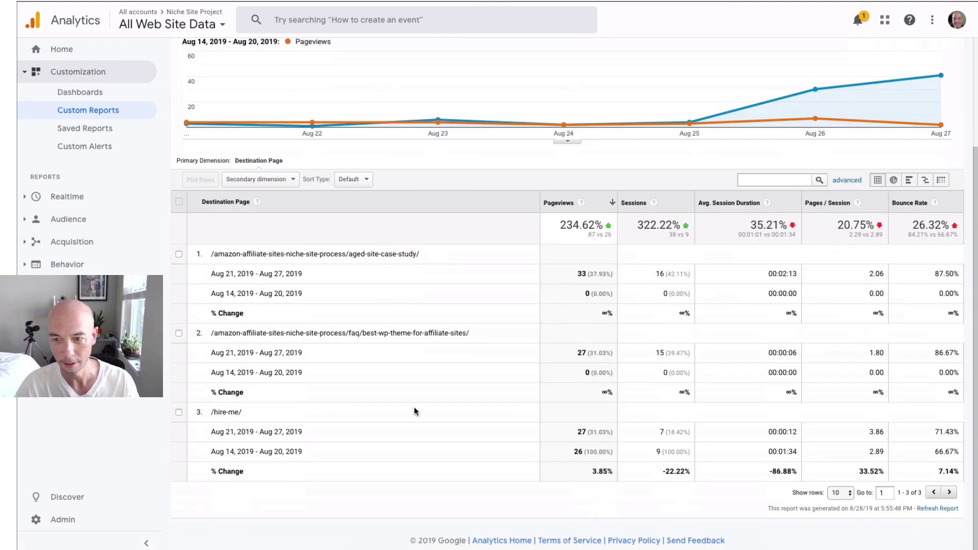
{"action": "scroll", "coordinate": [439, 411], "scroll_direction": "up", "scroll_amount": 3}
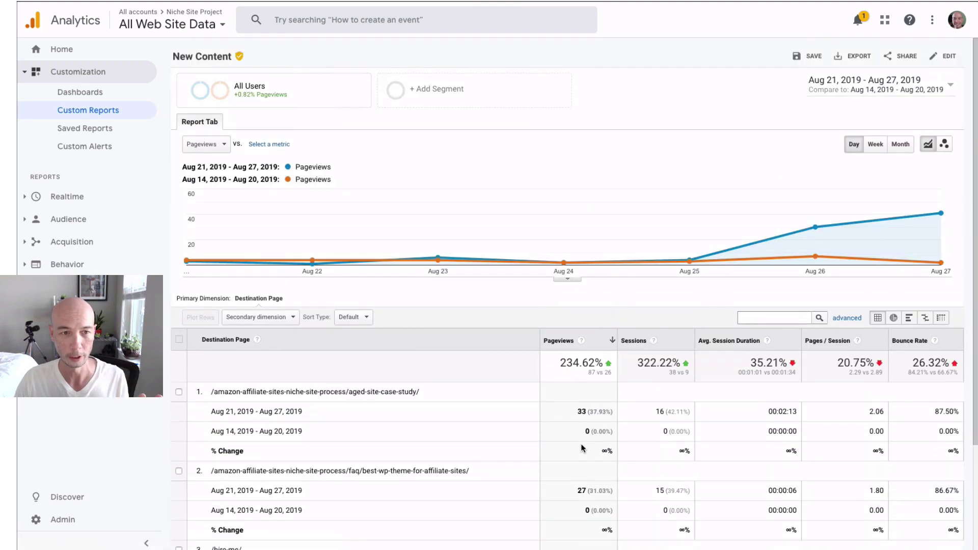
{"action": "left_click", "coordinate": [865, 90]}
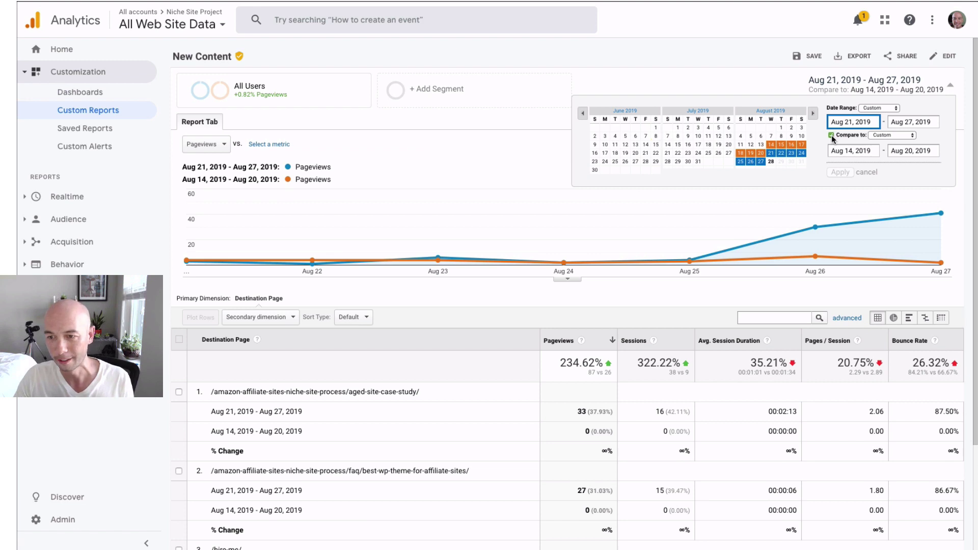
{"action": "left_click", "coordinate": [831, 135]}
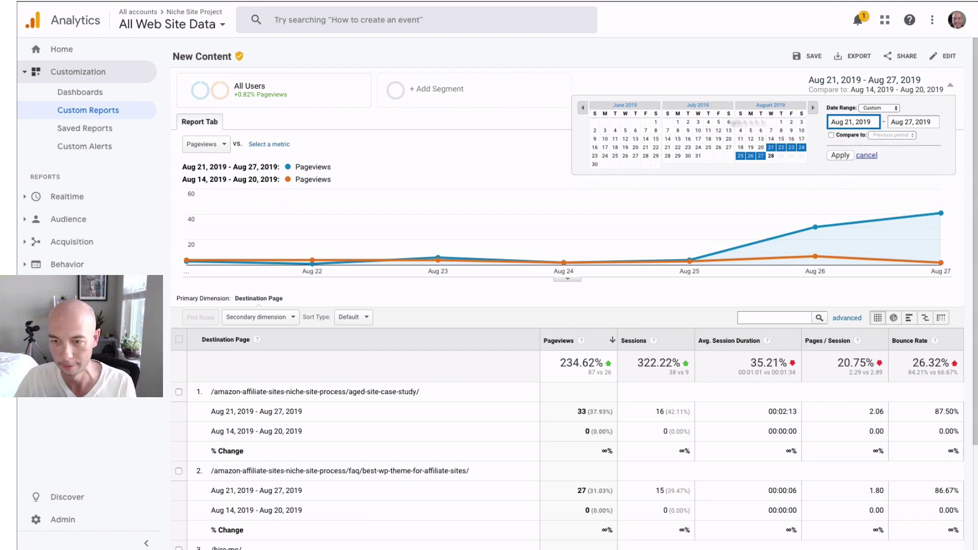
{"action": "left_click", "coordinate": [654, 123]}
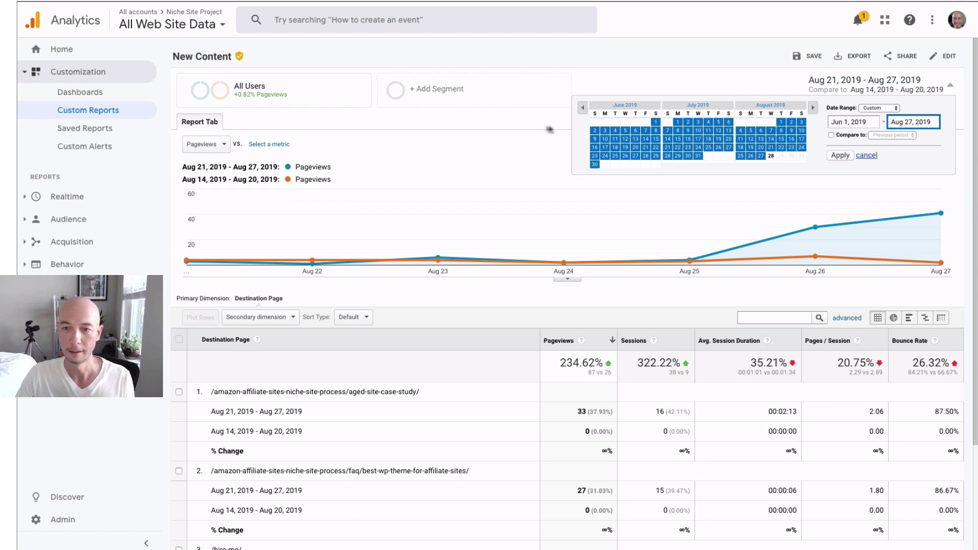
{"action": "left_click", "coordinate": [840, 155]}
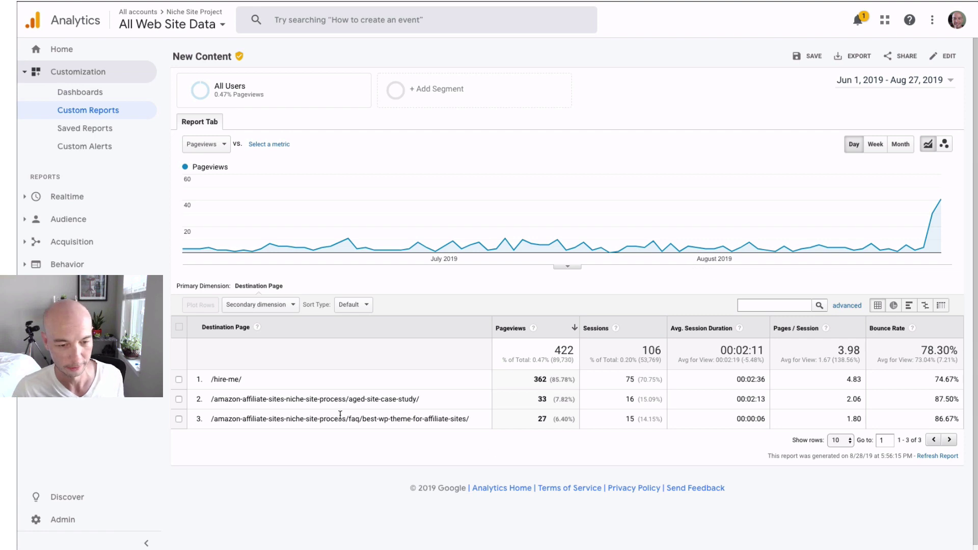
{"action": "mouse_move", "coordinate": [941, 206]}
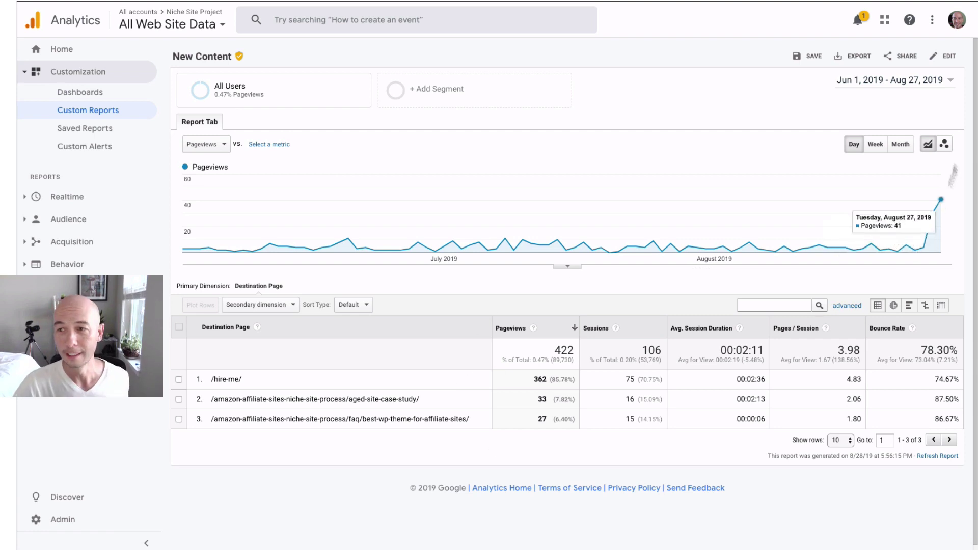
In the report editor, add a second filter row set to Exclude Destination Page
{"action": "left_click", "coordinate": [950, 57]}
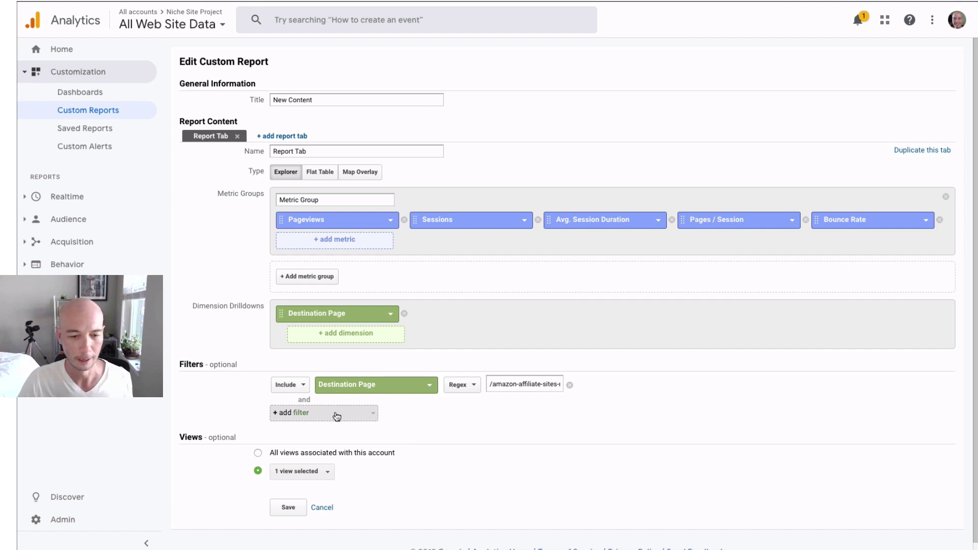
{"action": "left_click", "coordinate": [301, 413]}
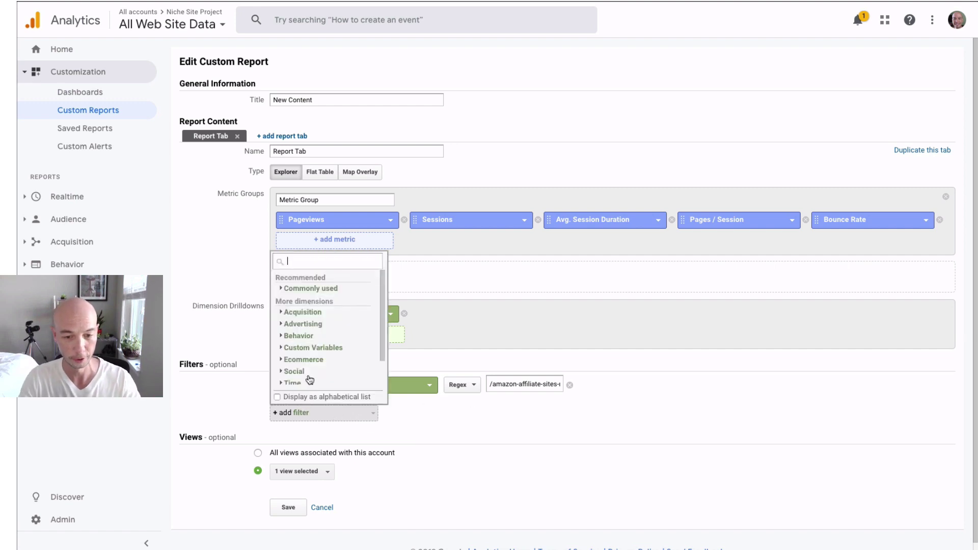
{"action": "type", "text": "de"}
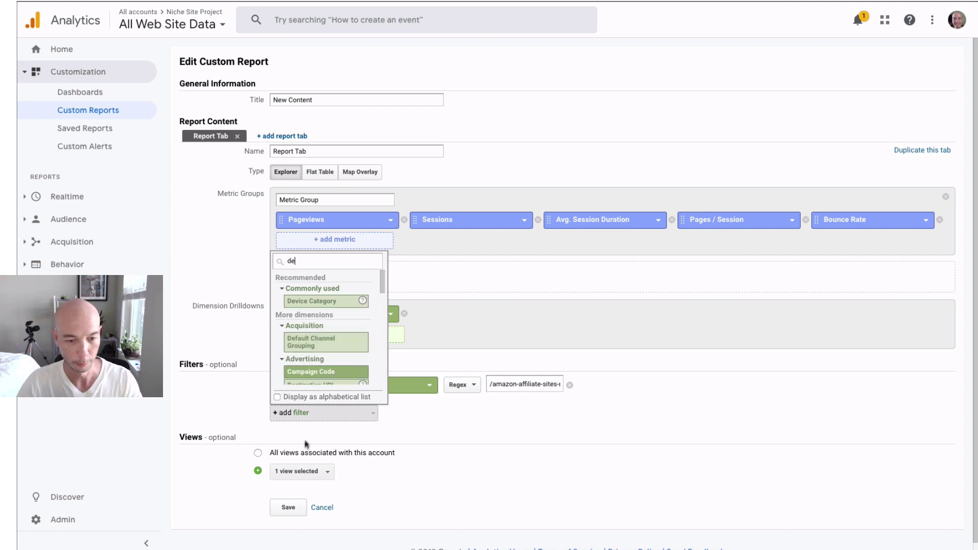
{"action": "type", "text": "stin"}
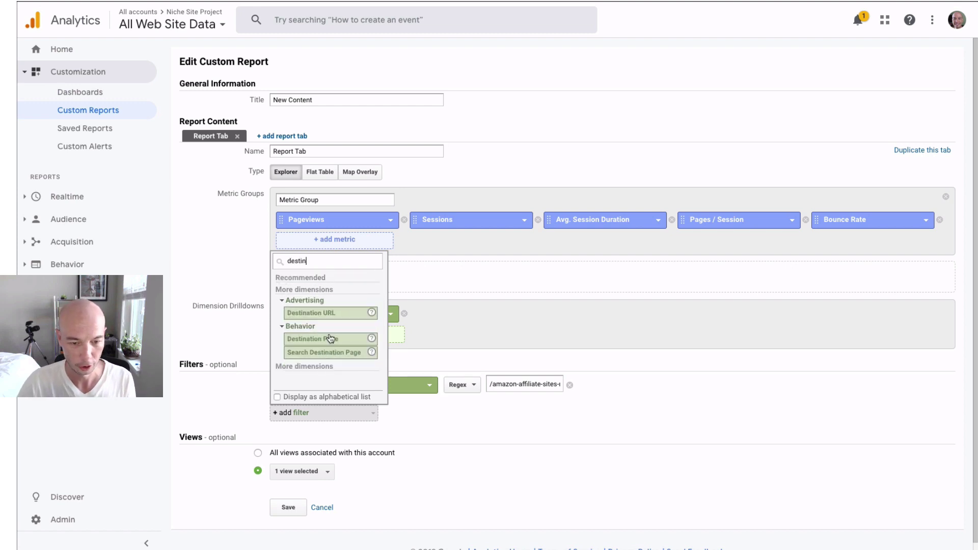
{"action": "left_click", "coordinate": [330, 338]}
{"action": "left_click", "coordinate": [288, 415]}
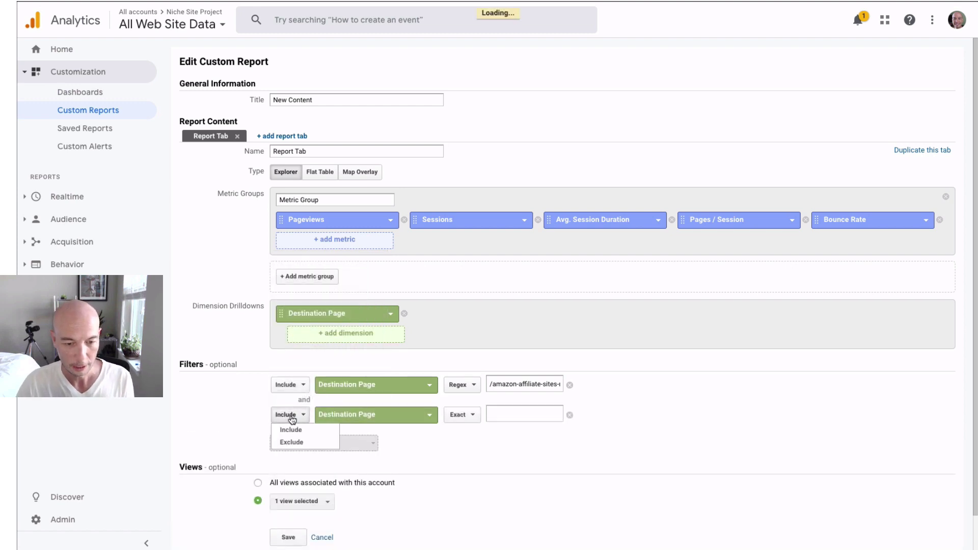
{"action": "left_click", "coordinate": [291, 442]}
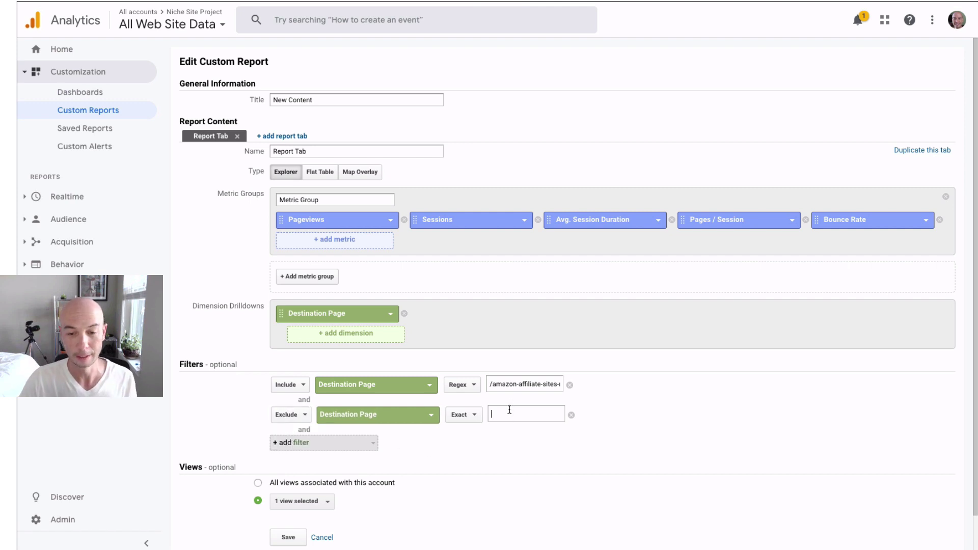